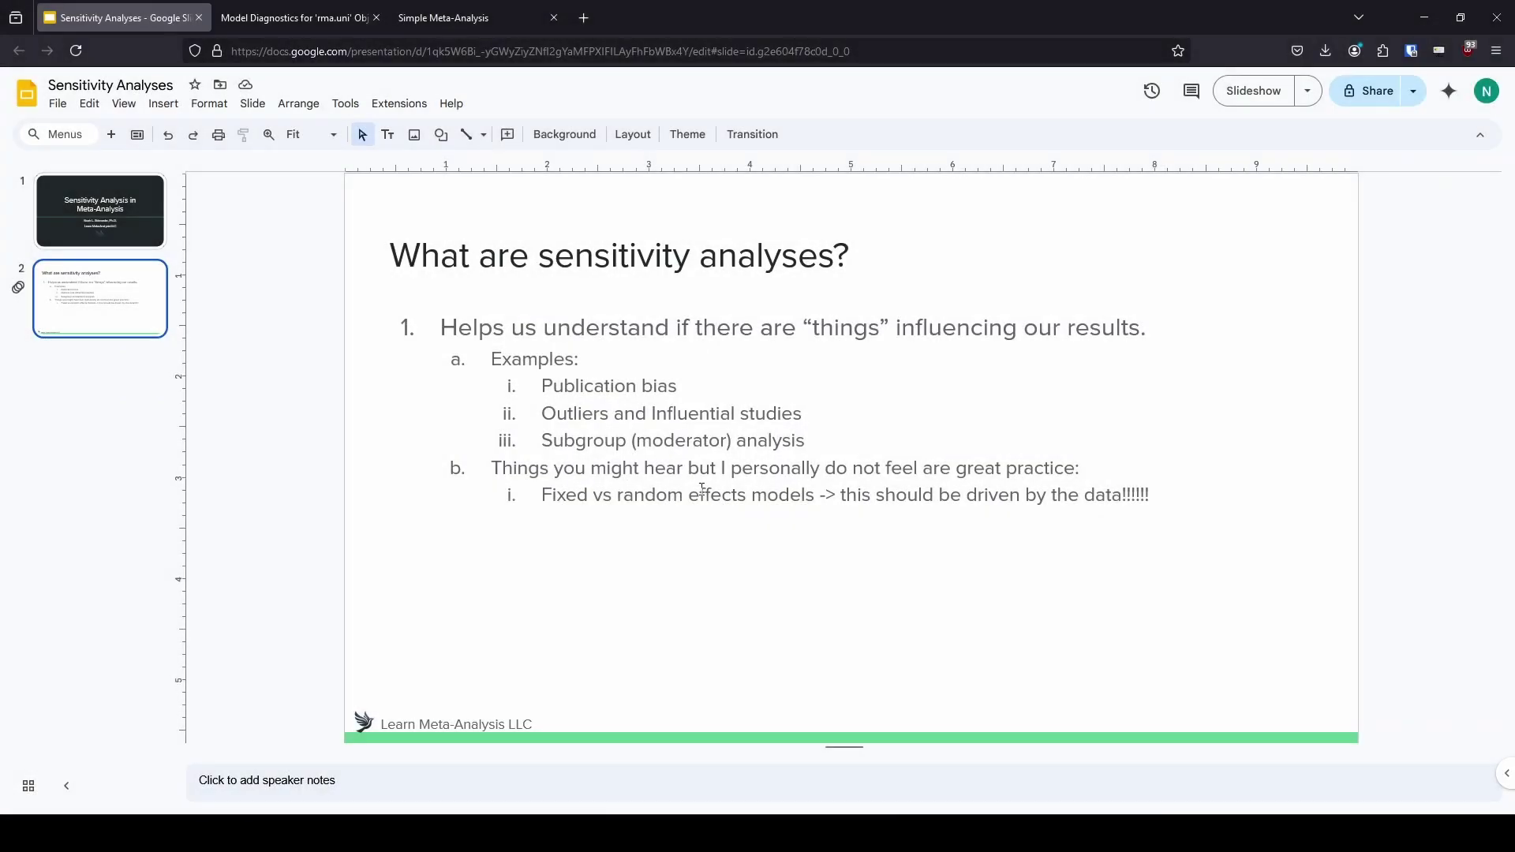
- Find and highlight the Details sentence on when a case counts as influential in metafor's rma.uni diagnostics
click(276, 14)
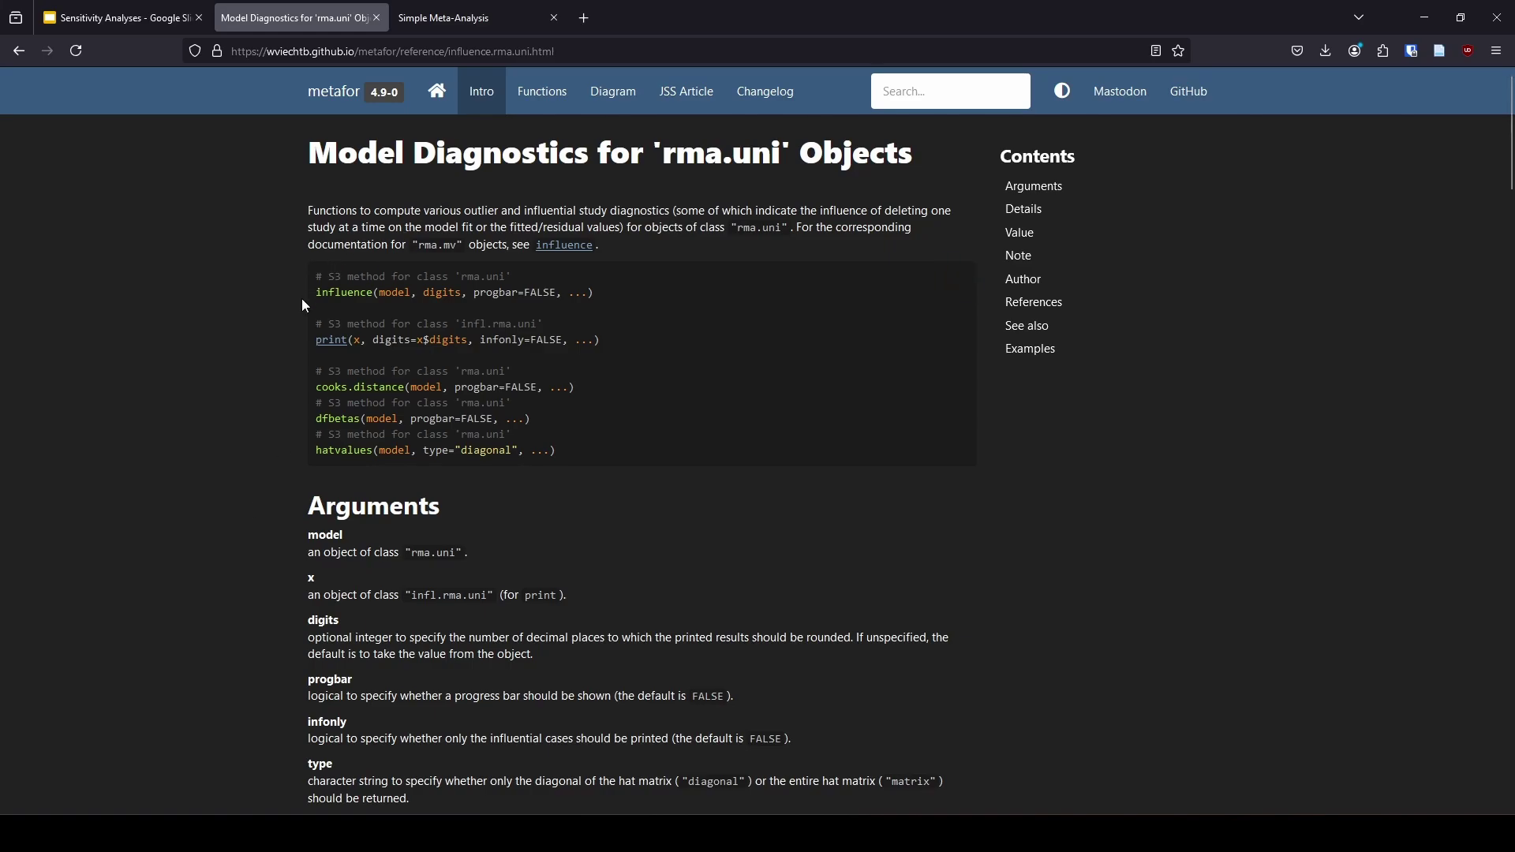
scroll(395, 213, down, 5)
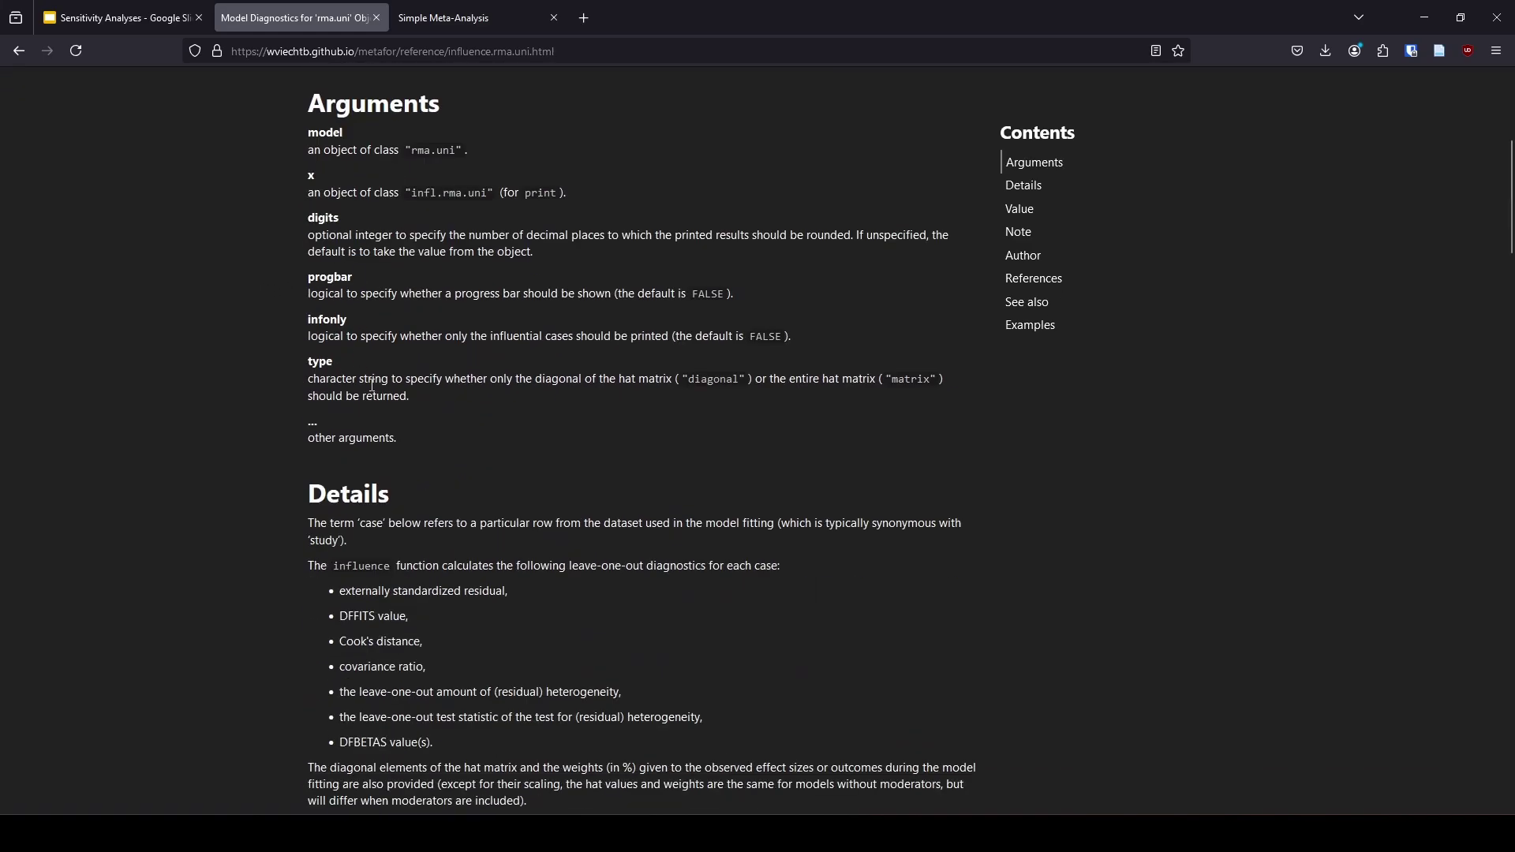
scroll(372, 385, down, 4)
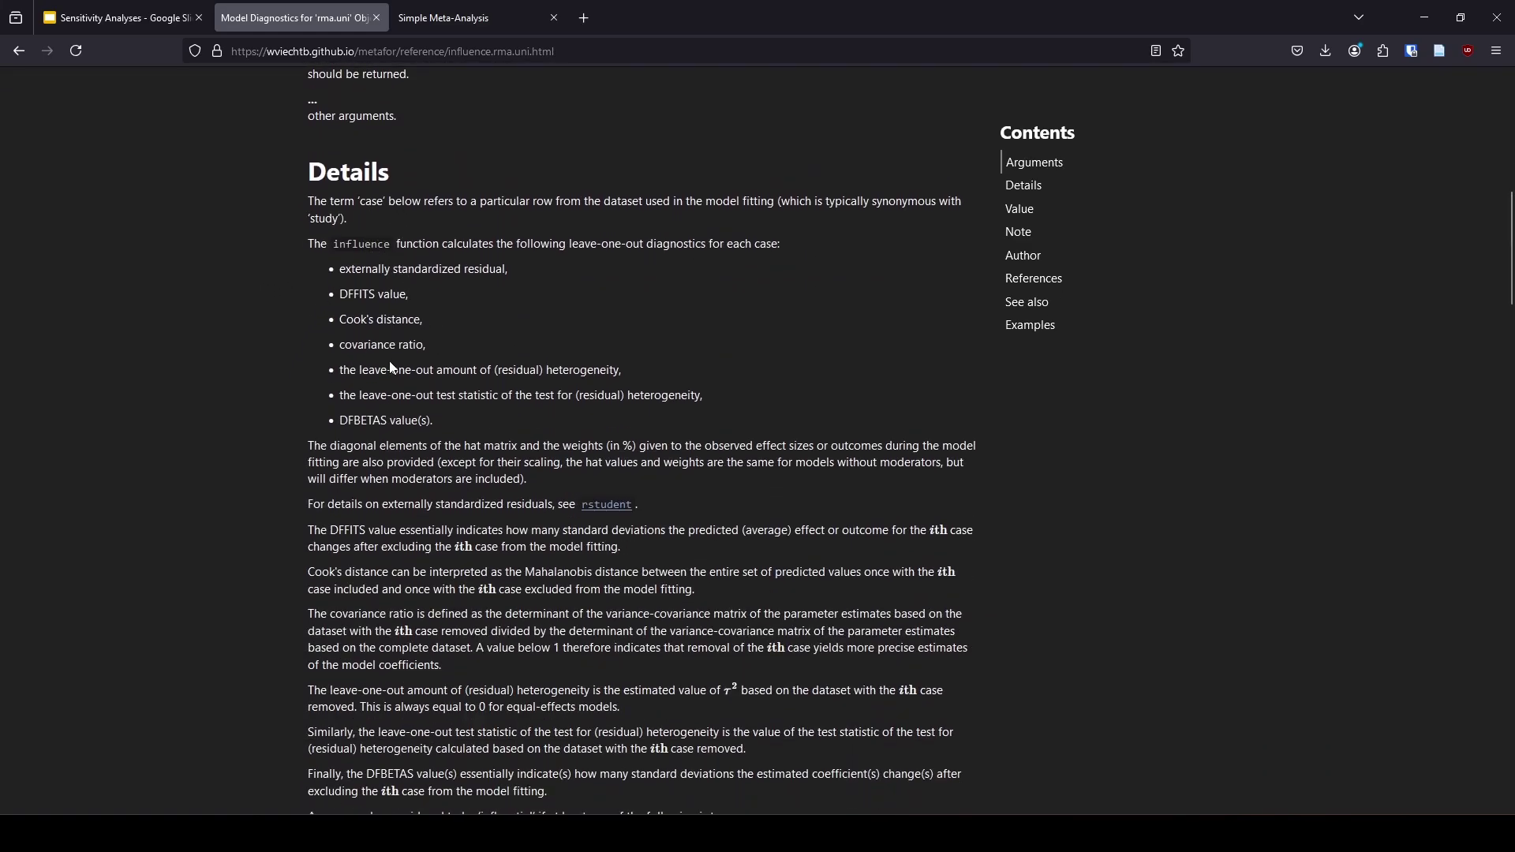
scroll(786, 507, down, 3)
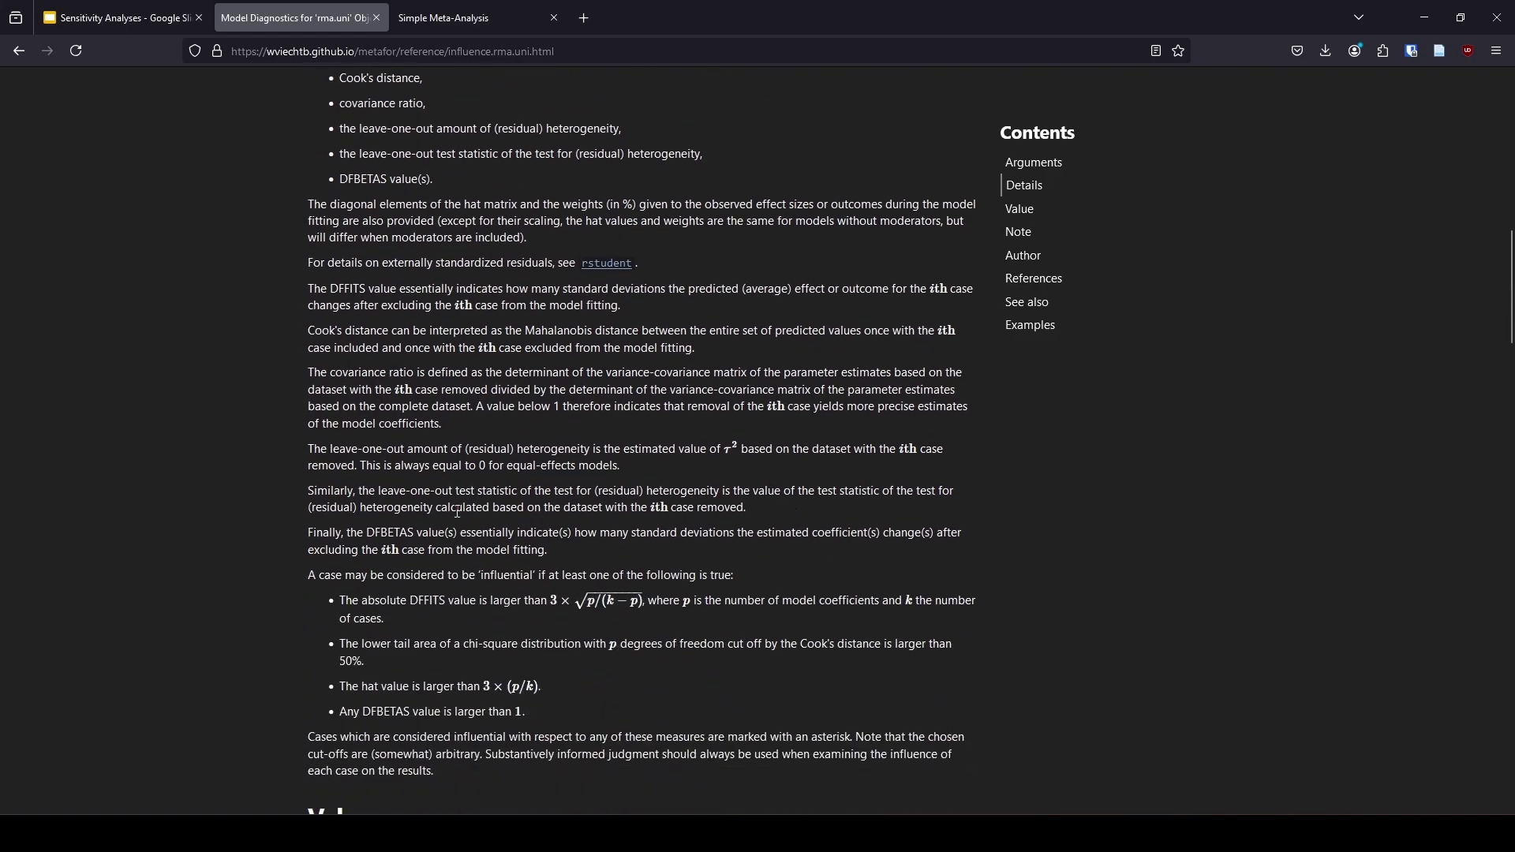
scroll(458, 517, down, 1)
drag(431, 495, 694, 509)
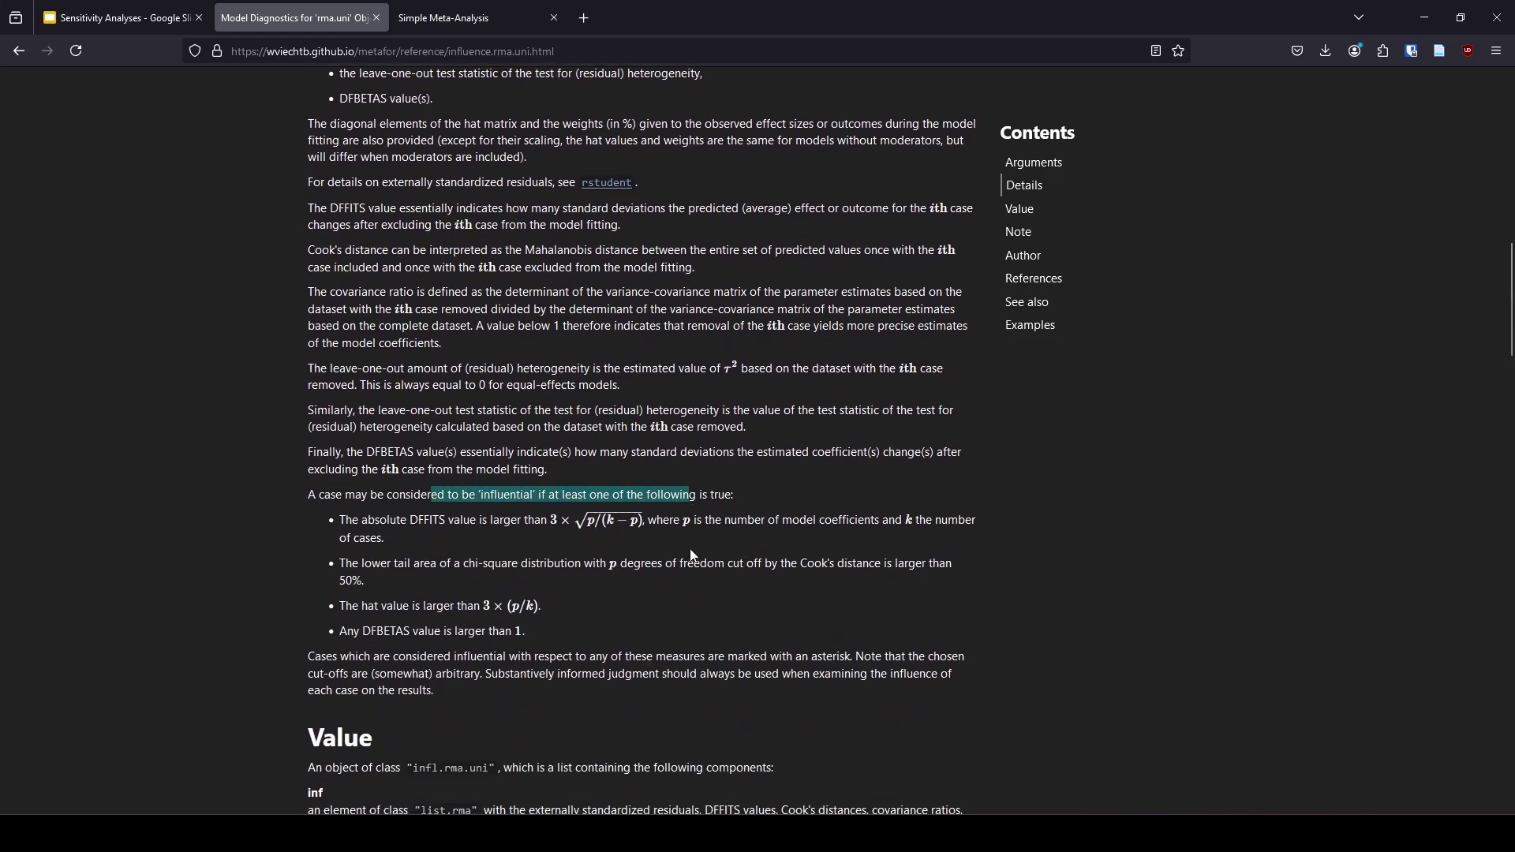
scroll(690, 552, up, 6)
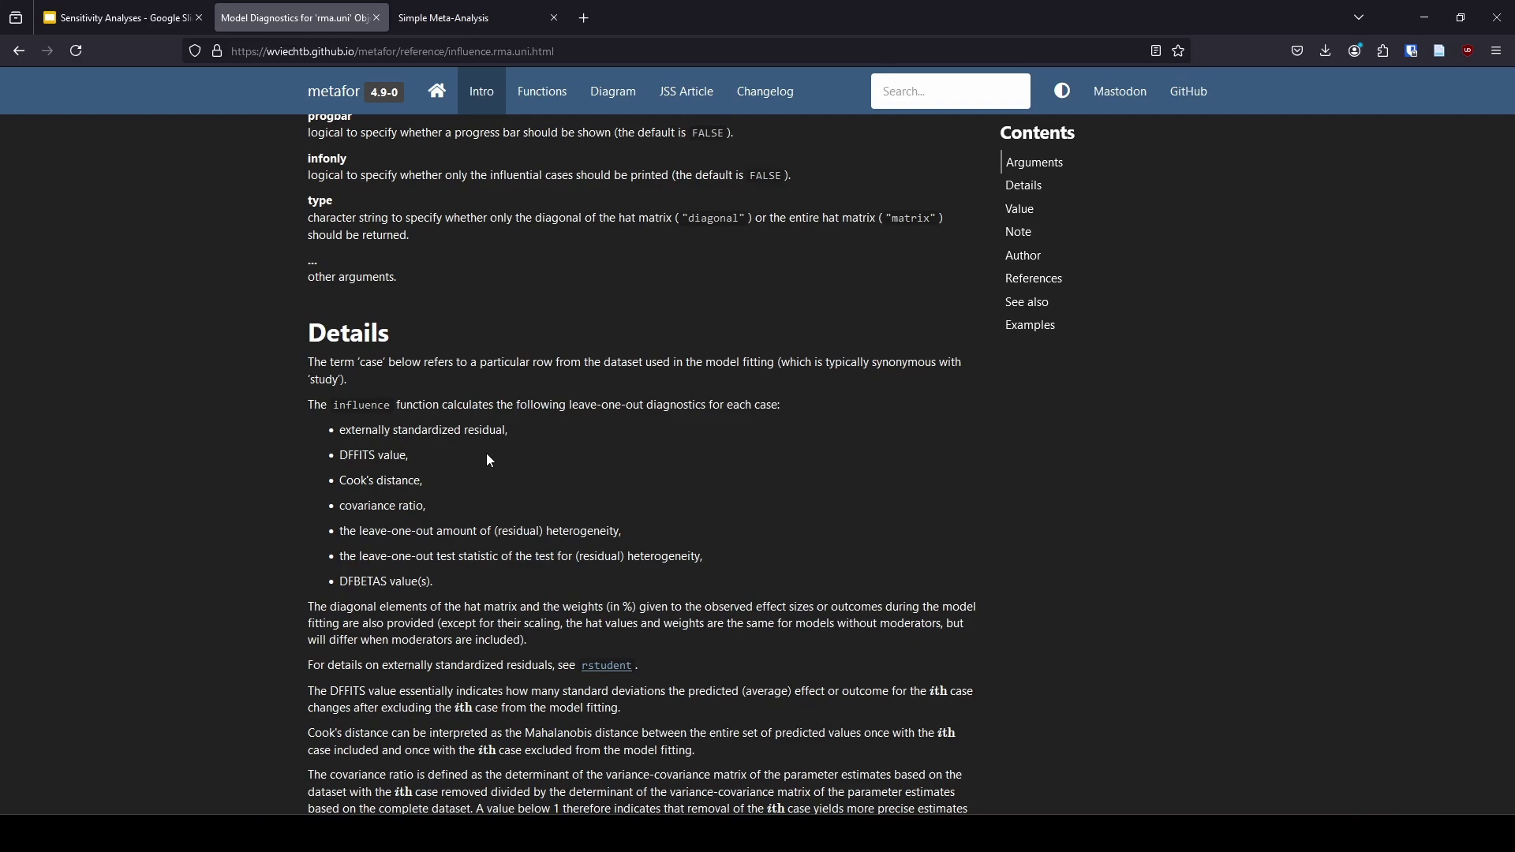
- Open Conventional Meta-Analysis Step 2: Check for Outliers and Influence and browse for withEScont.csv
click(445, 17)
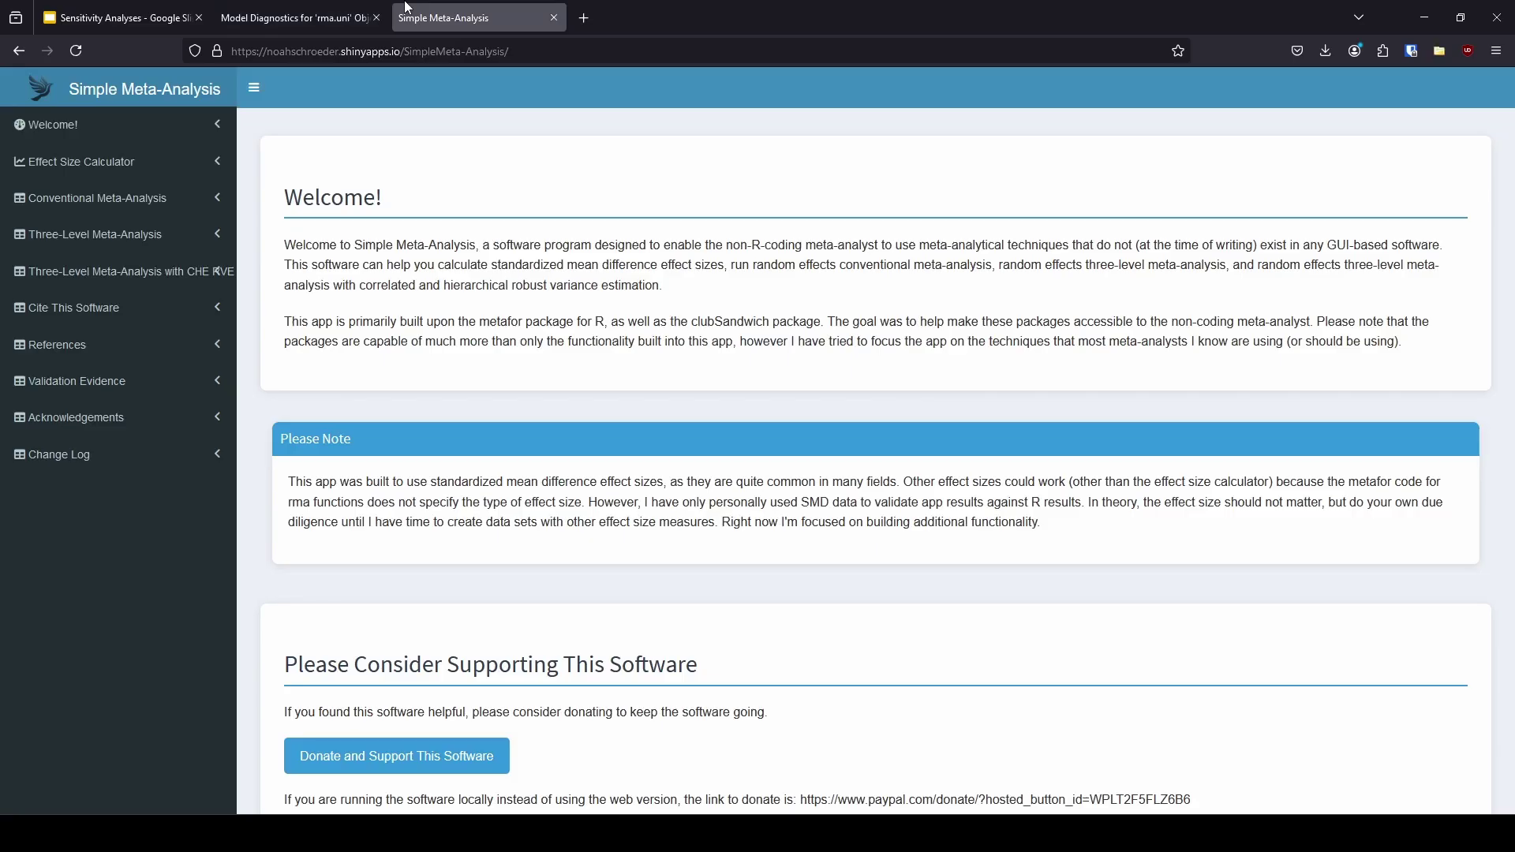
click(221, 214)
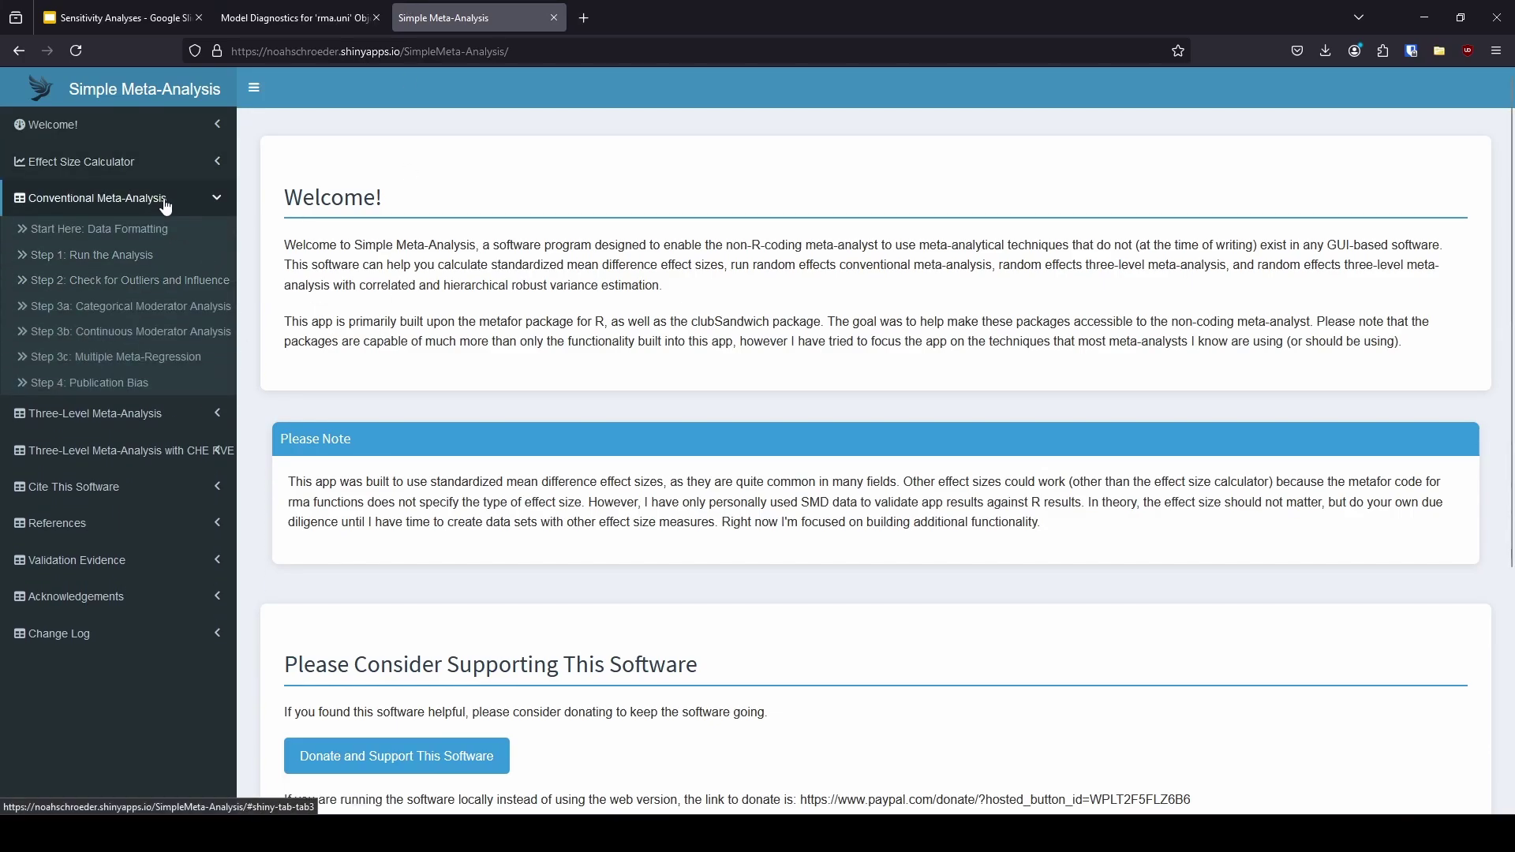
click(142, 283)
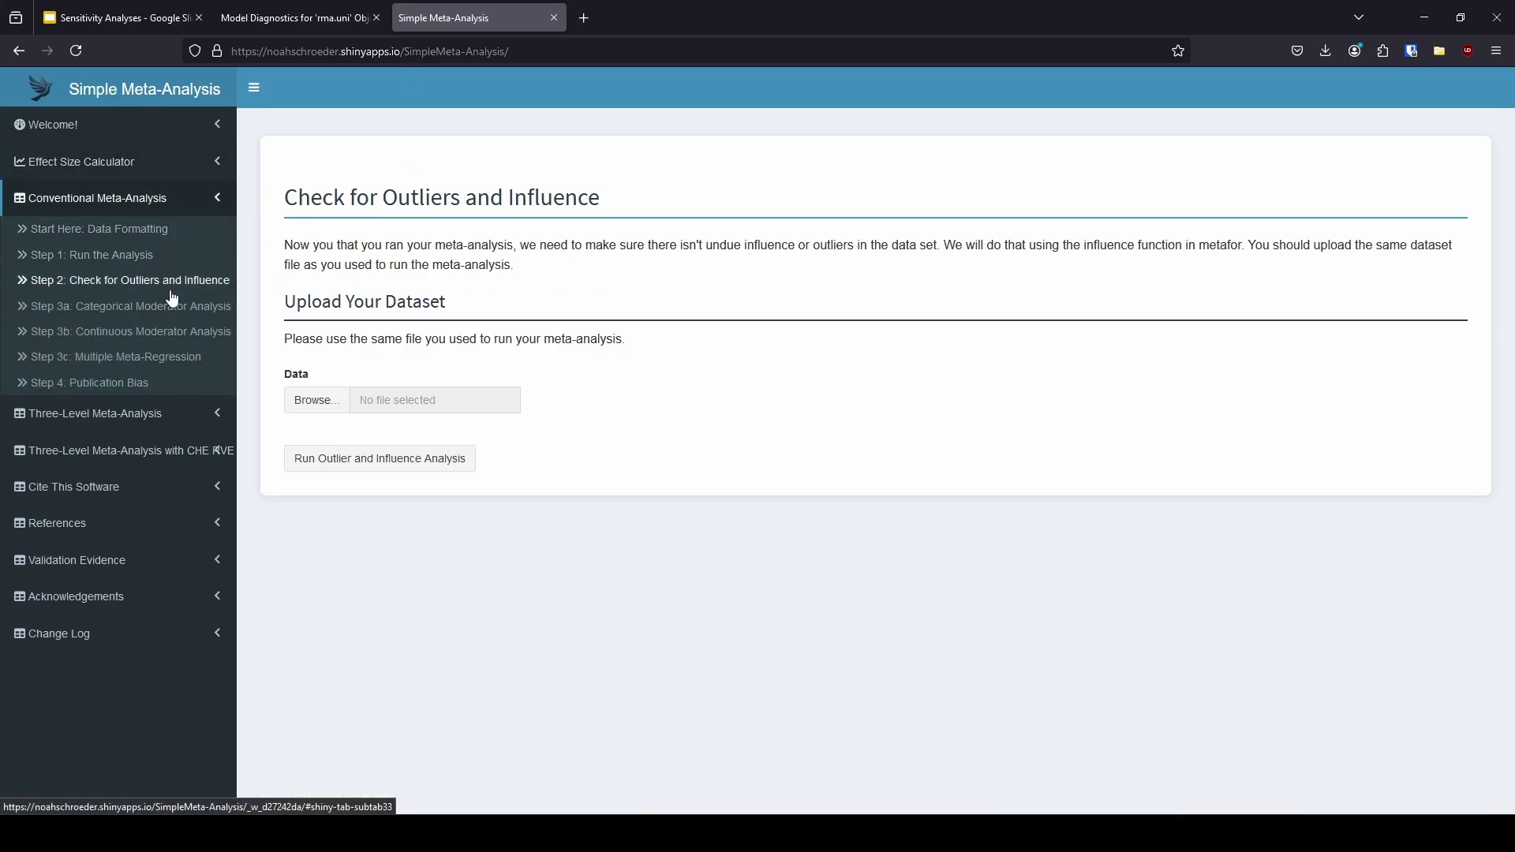
click(316, 398)
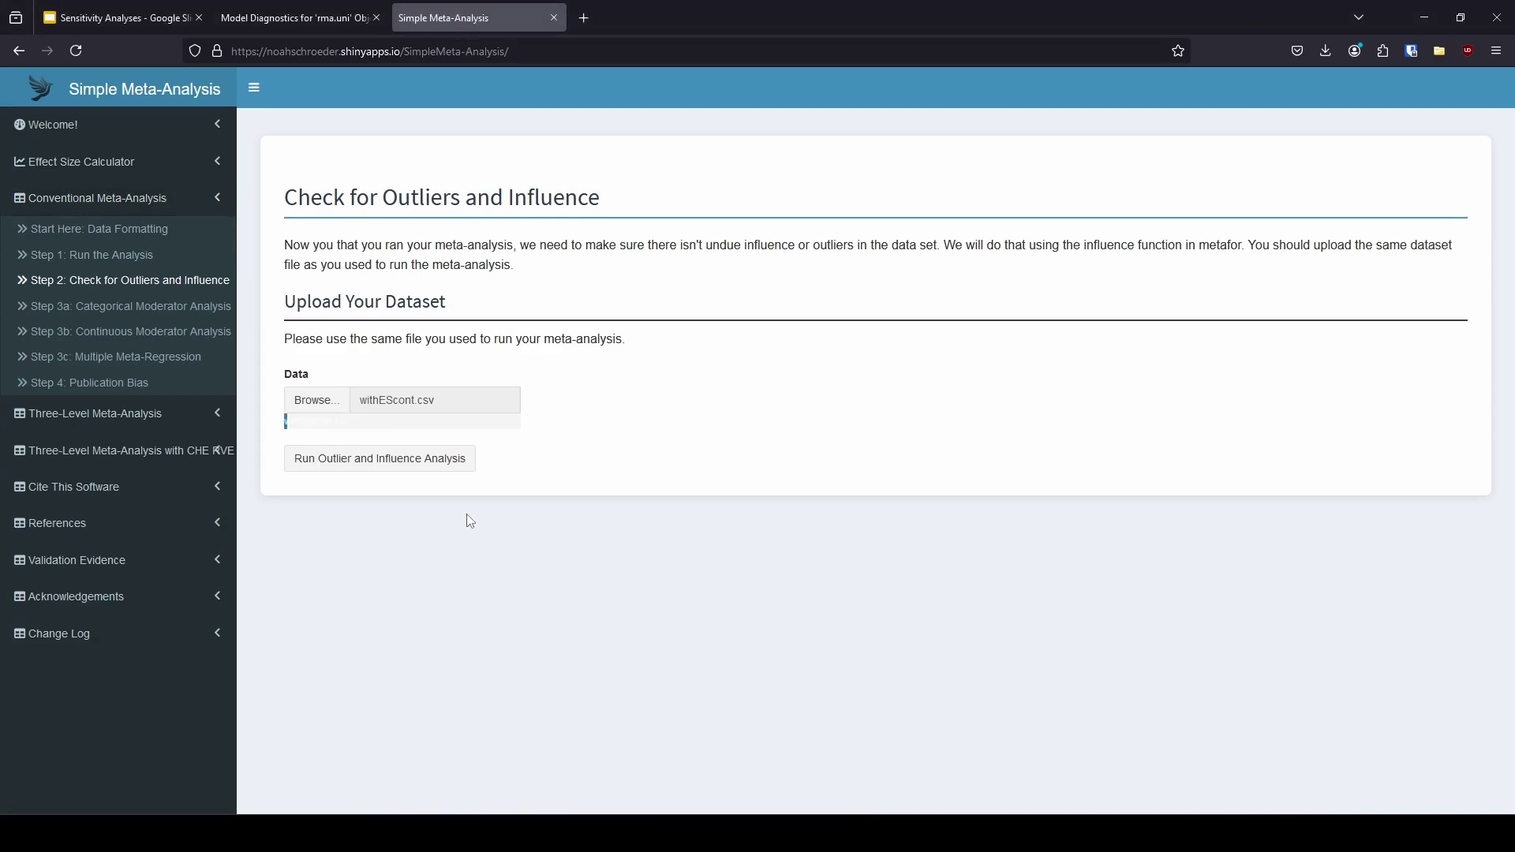
- Run the influence analysis and highlight the dffits and inf columns and study 5's asterisk
click(446, 456)
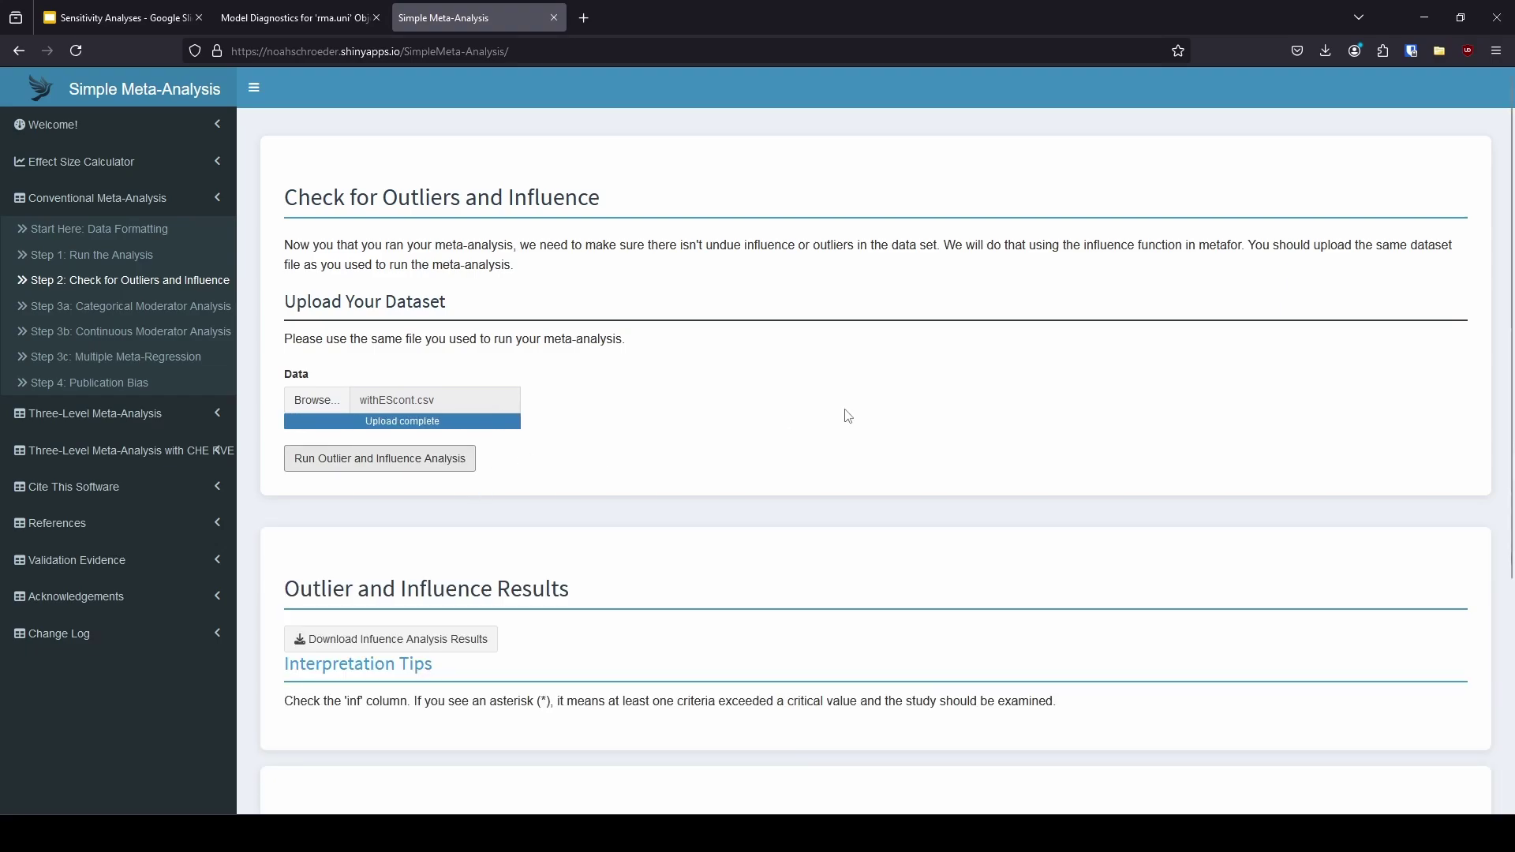
scroll(849, 416, down, 6)
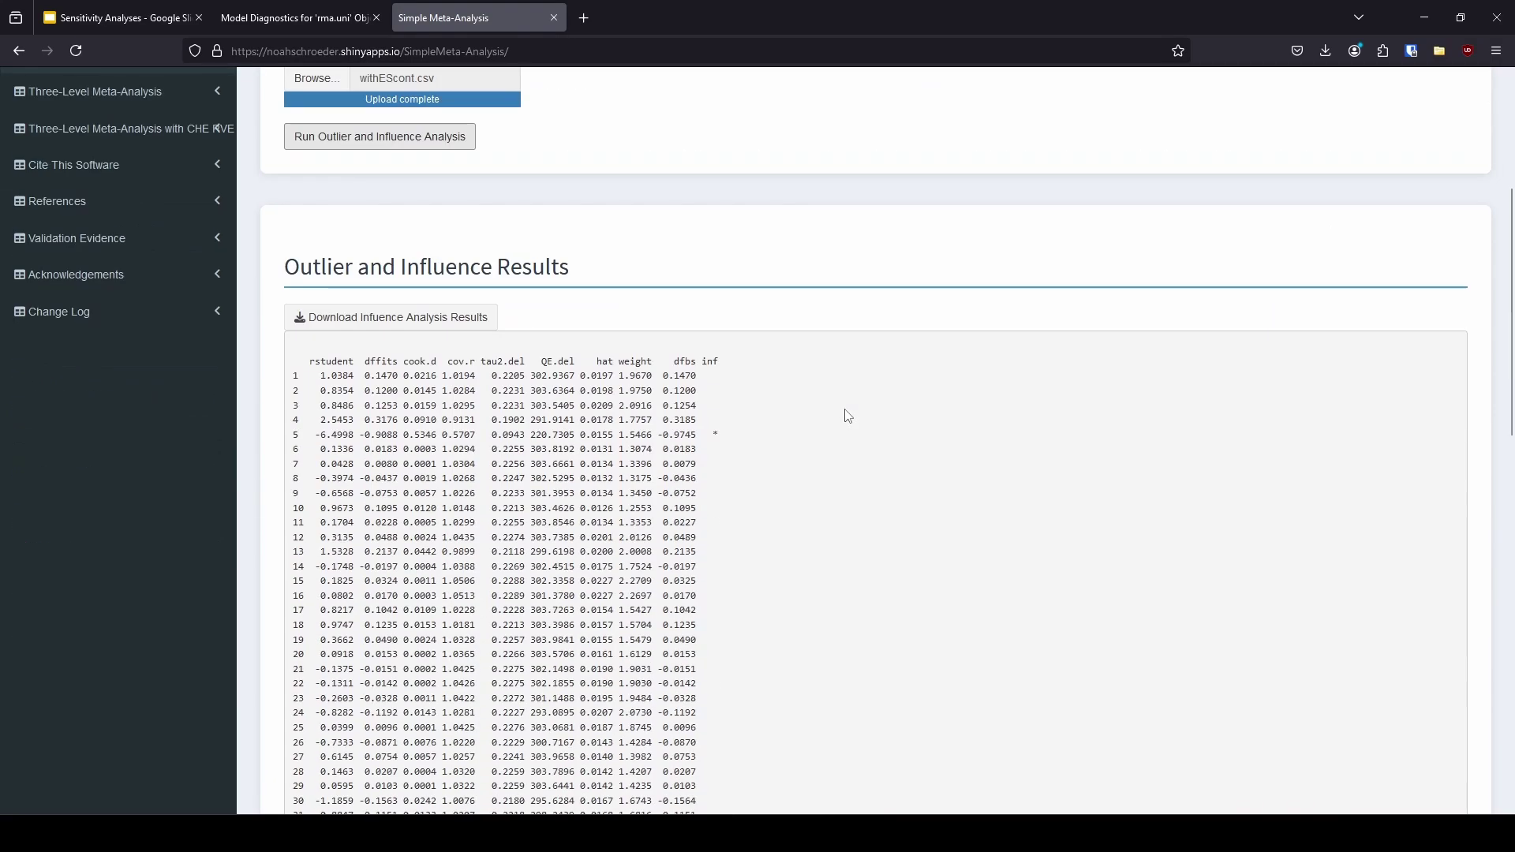
scroll(848, 416, down, 1)
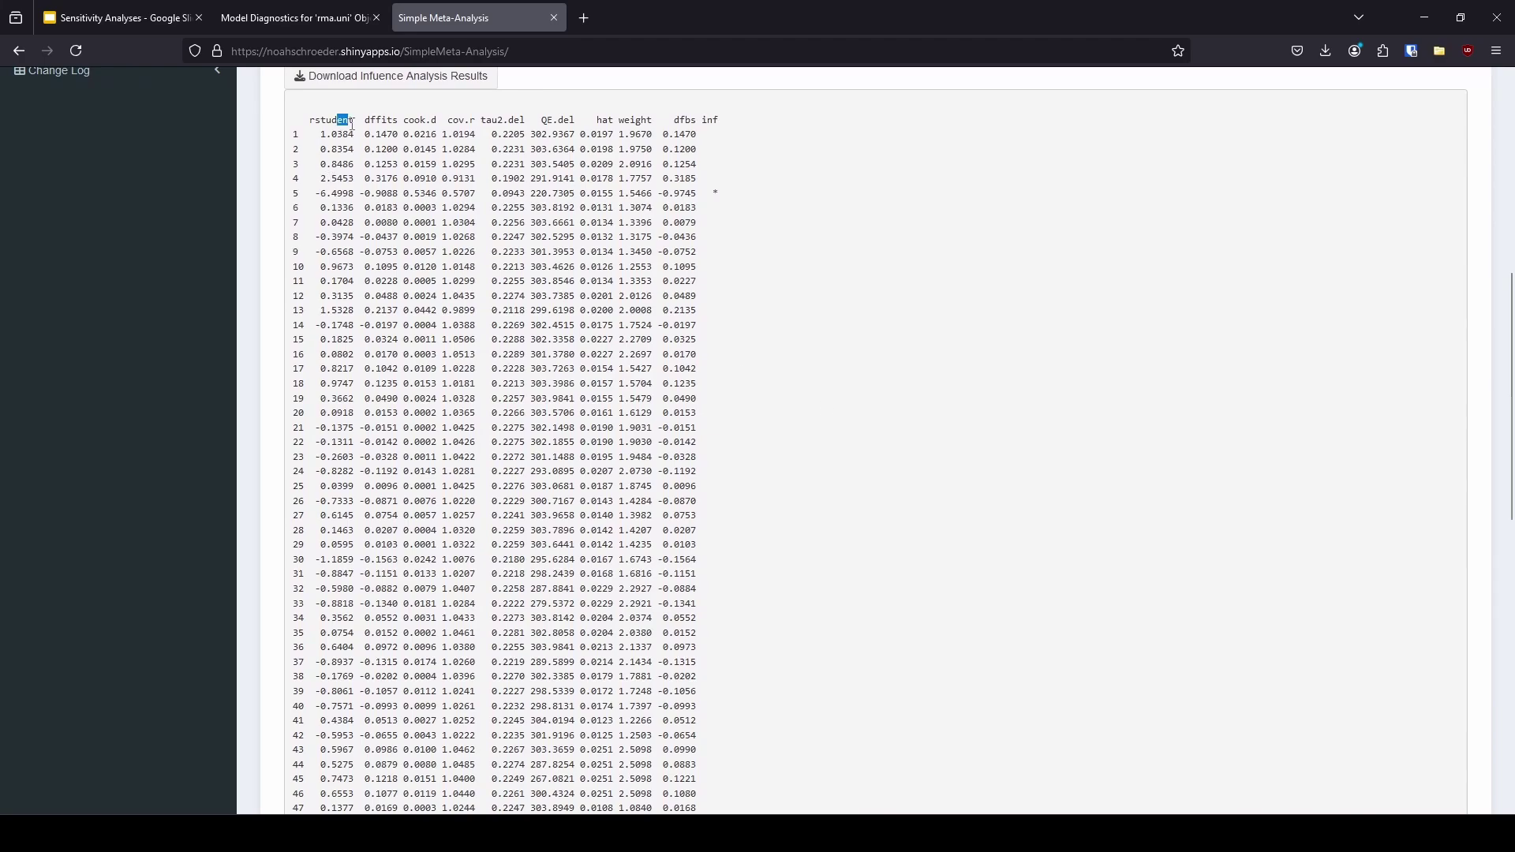
double_click(381, 120)
double_click(711, 120)
drag(725, 120, 709, 118)
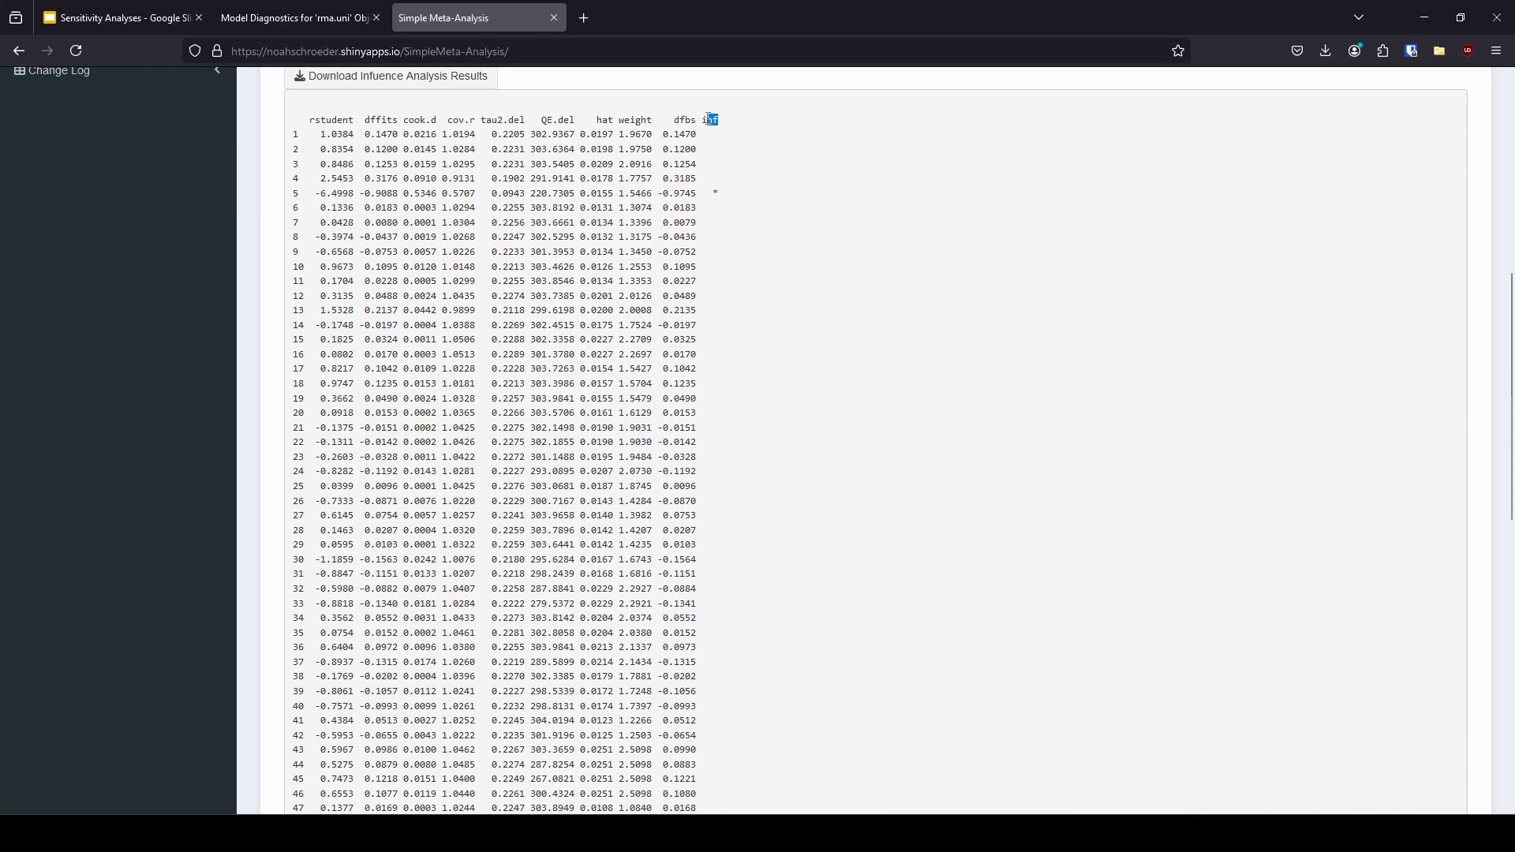
double_click(715, 193)
scroll(835, 113, down, 6)
scroll(834, 113, down, 2)
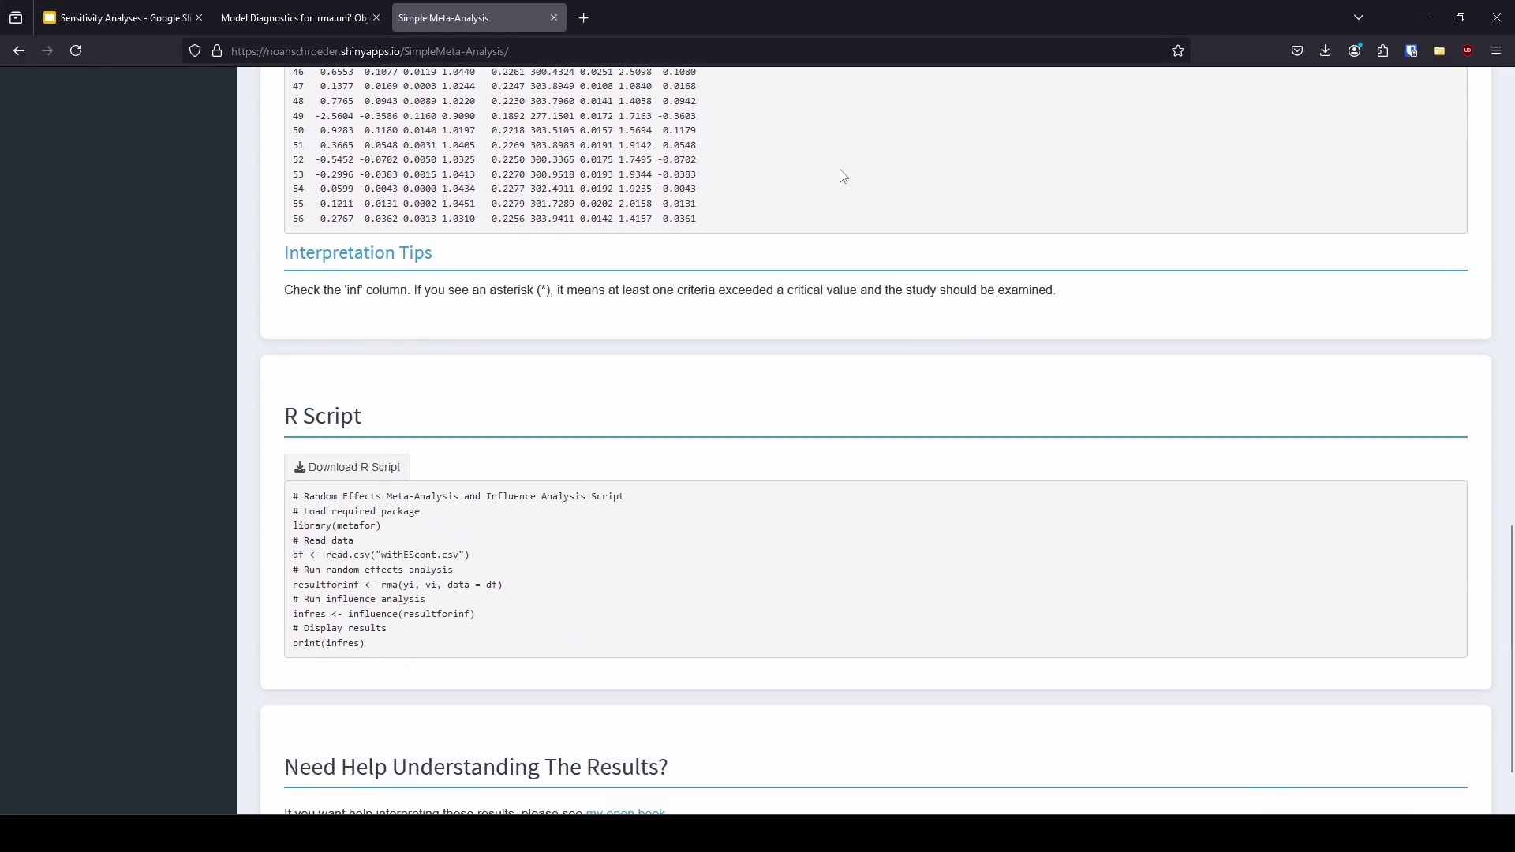
scroll(842, 176, up, 9)
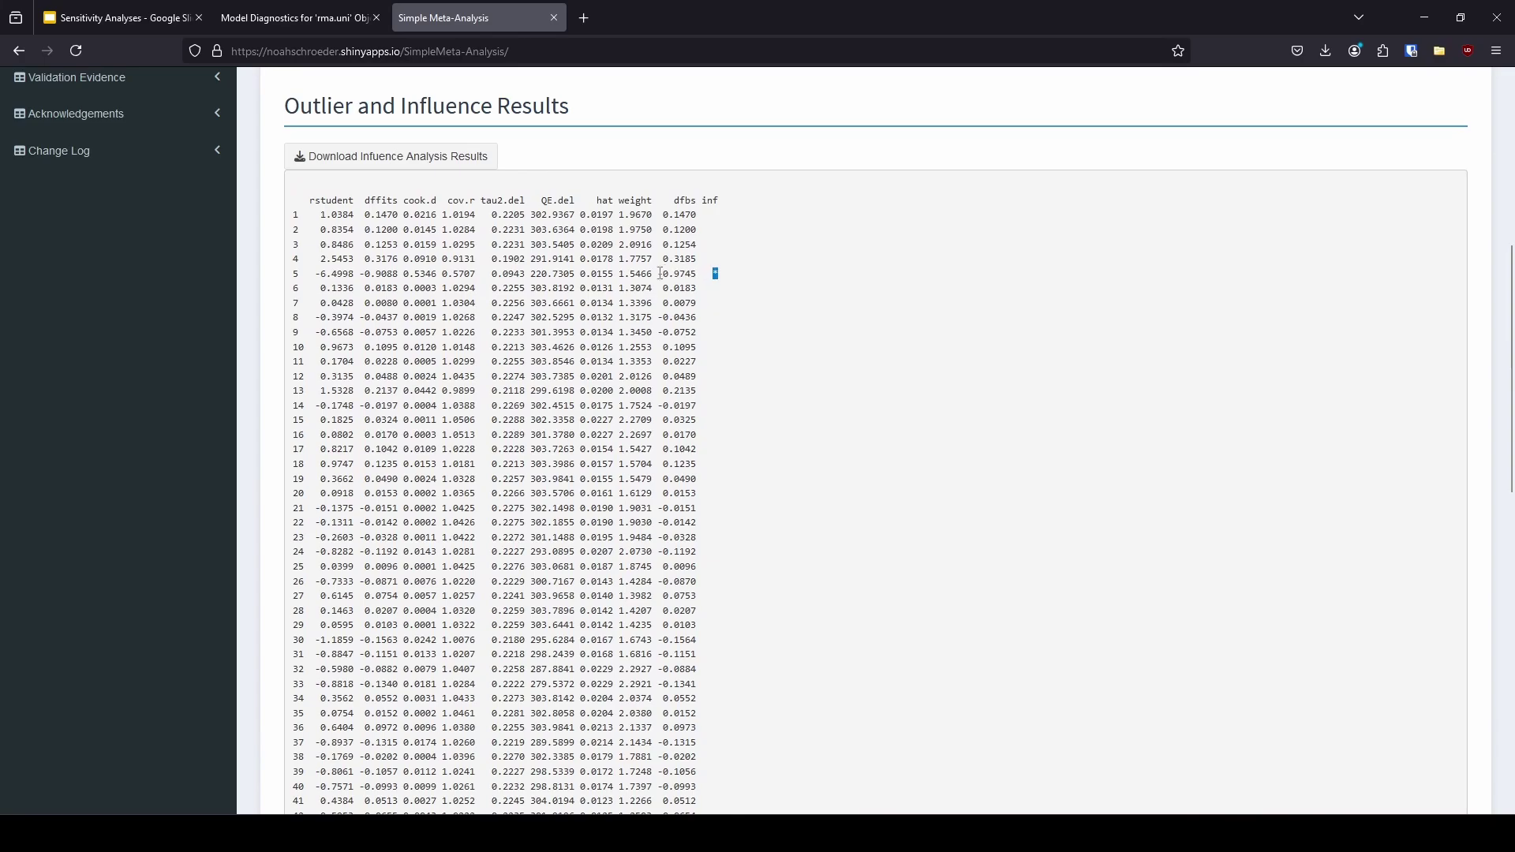
- Glance at the metafor influence documentation, then come back to the influence results table
click(260, 8)
scroll(678, 473, down, 2)
click(447, 7)
- Highlight metafor's leave-one-out heterogeneity diagnostics in Details, then return to the influence results
click(292, 17)
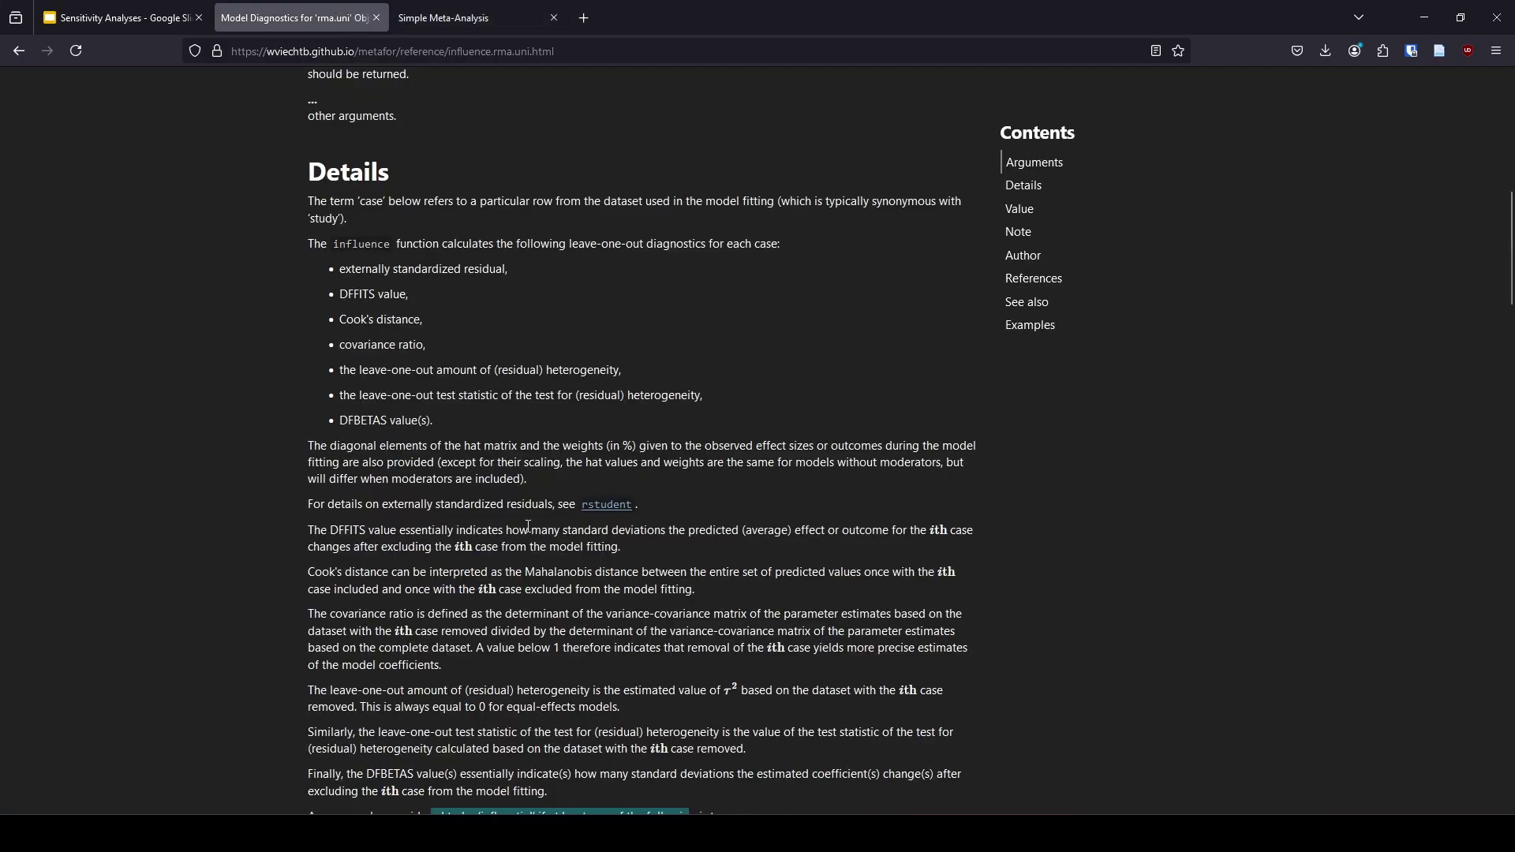
drag(361, 370, 535, 390)
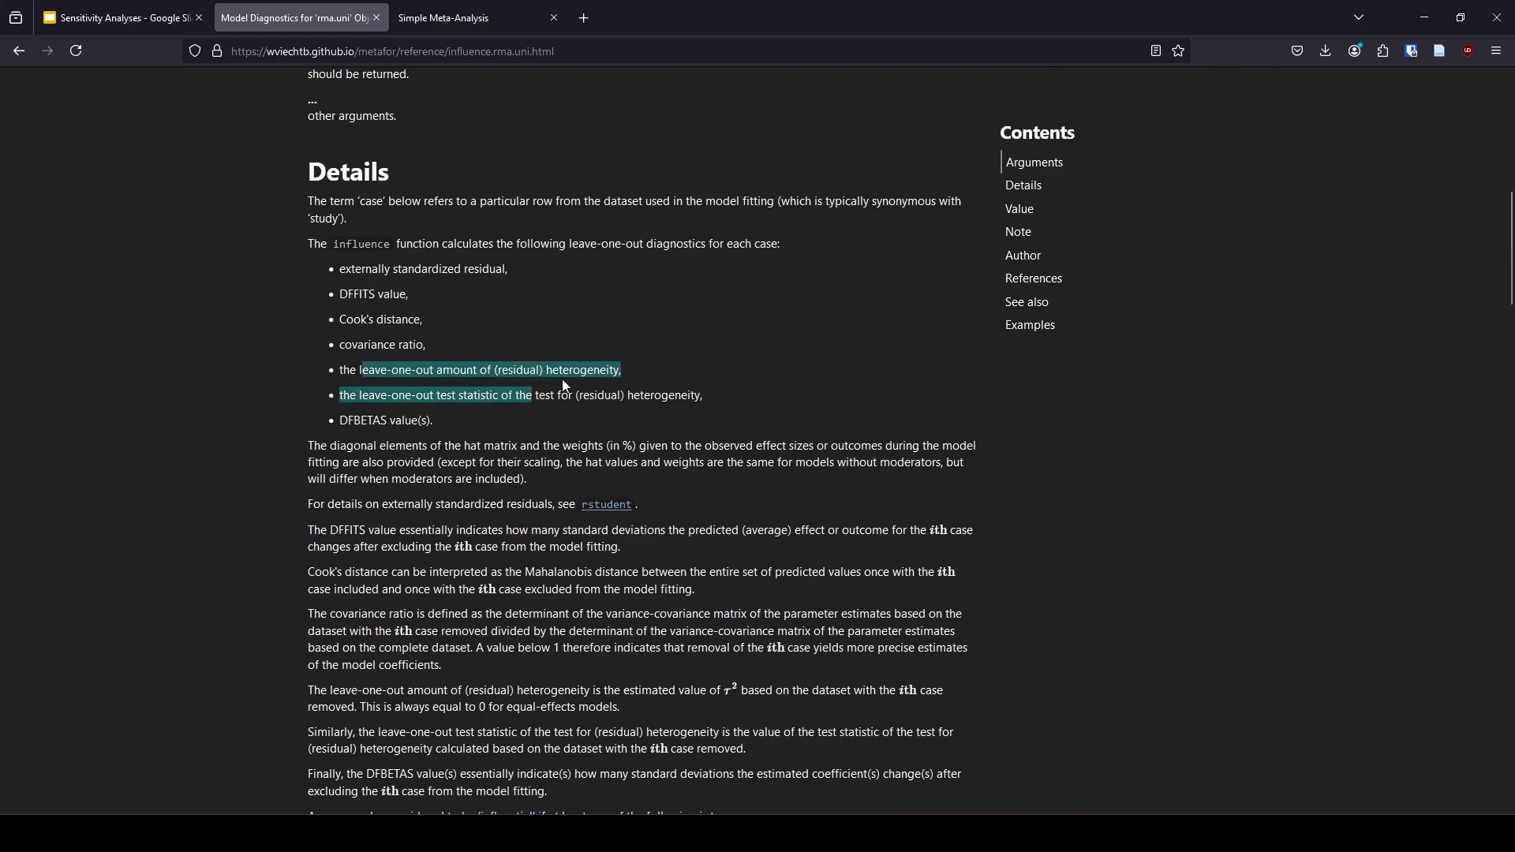
click(465, 7)
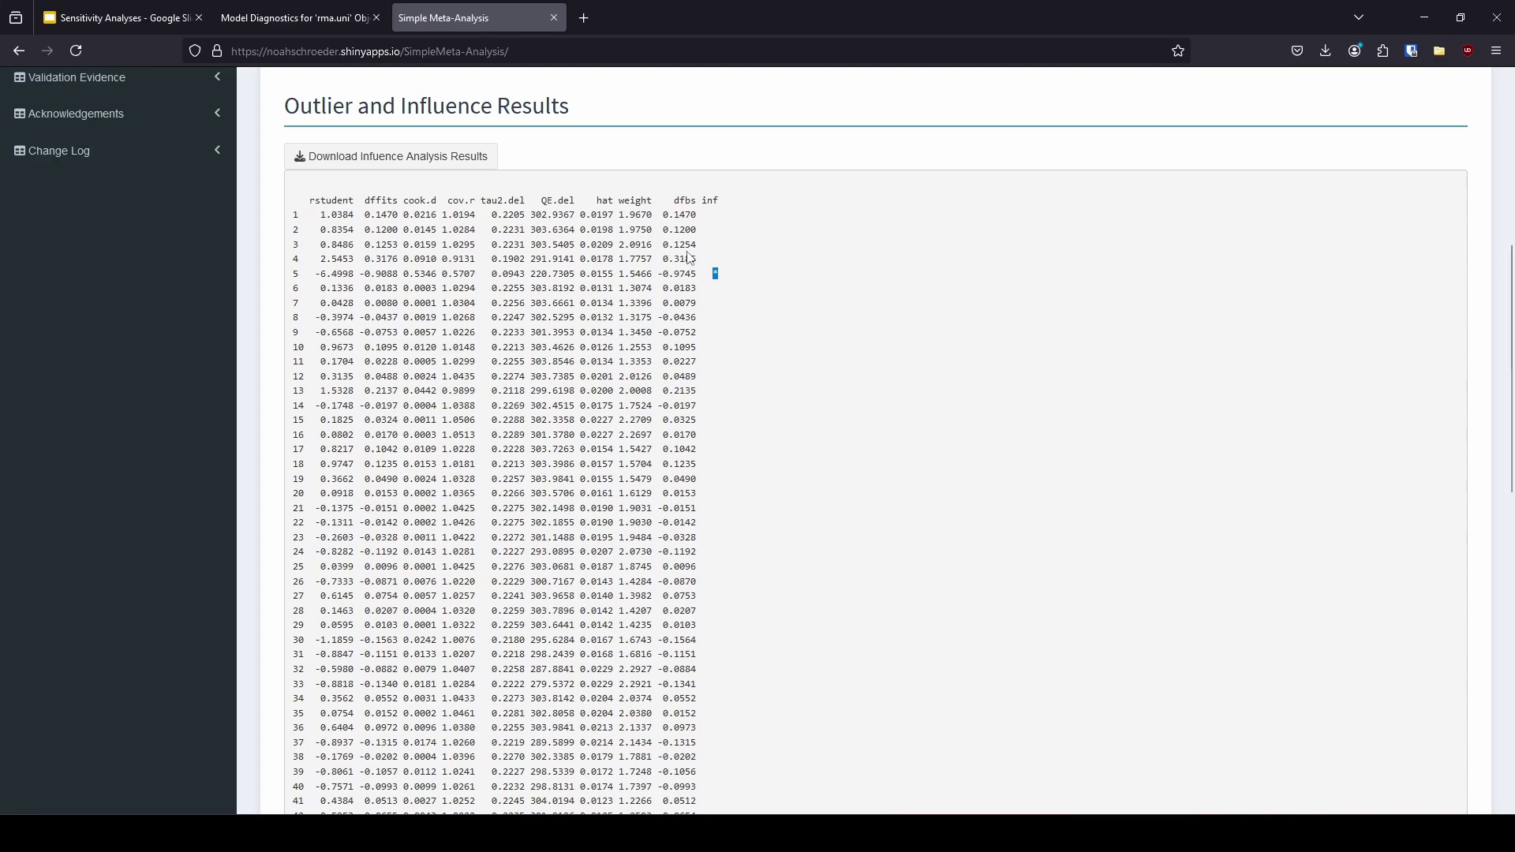
- Clear the highlight on study 5's asterisk and scroll through the influence results for withEScont.csv
click(709, 275)
scroll(747, 417, down, 10)
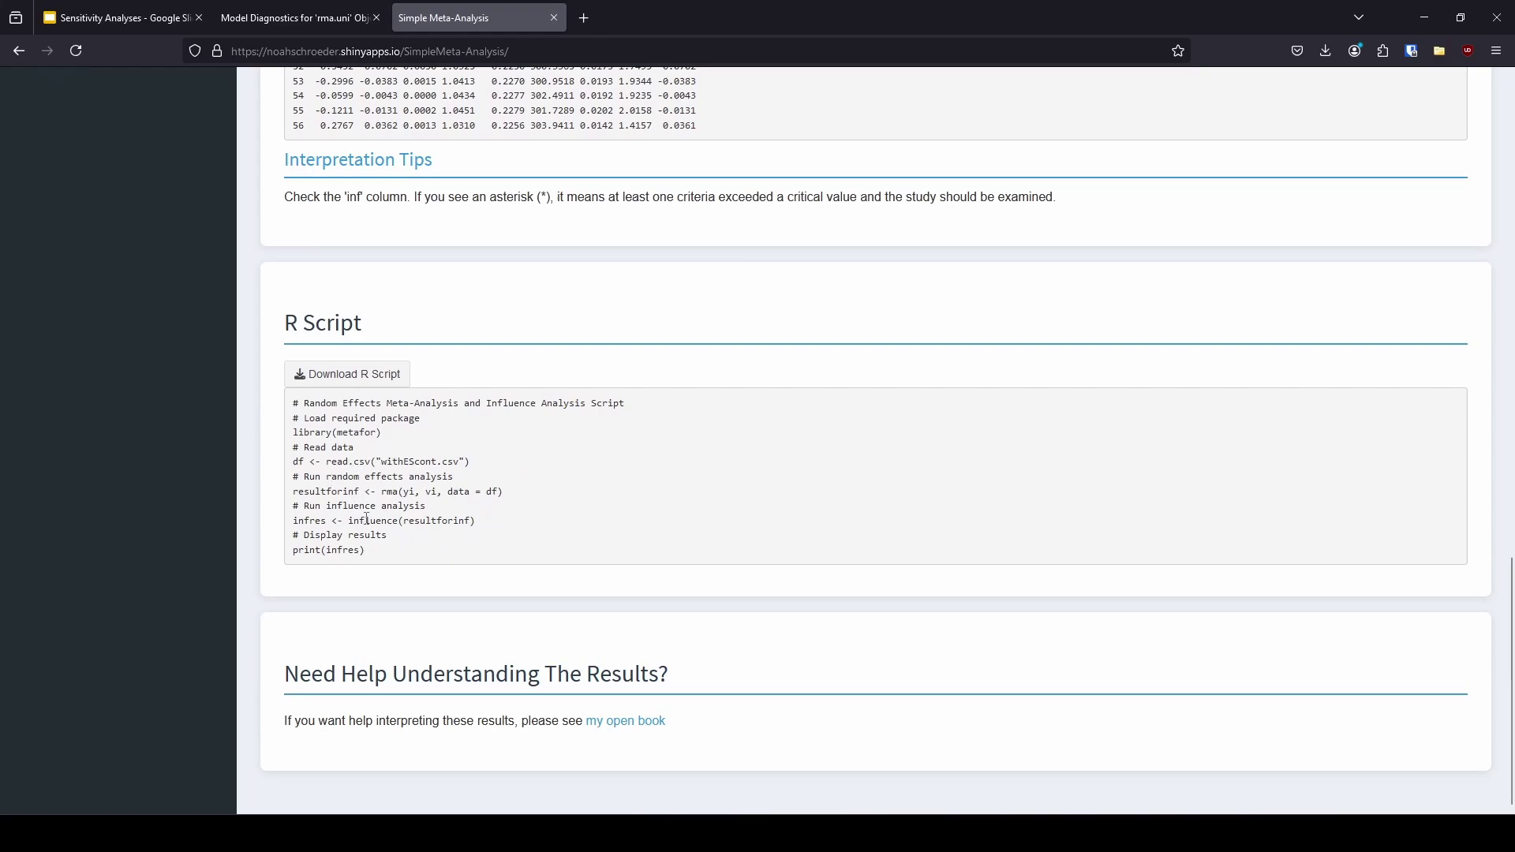
scroll(936, 457, up, 15)
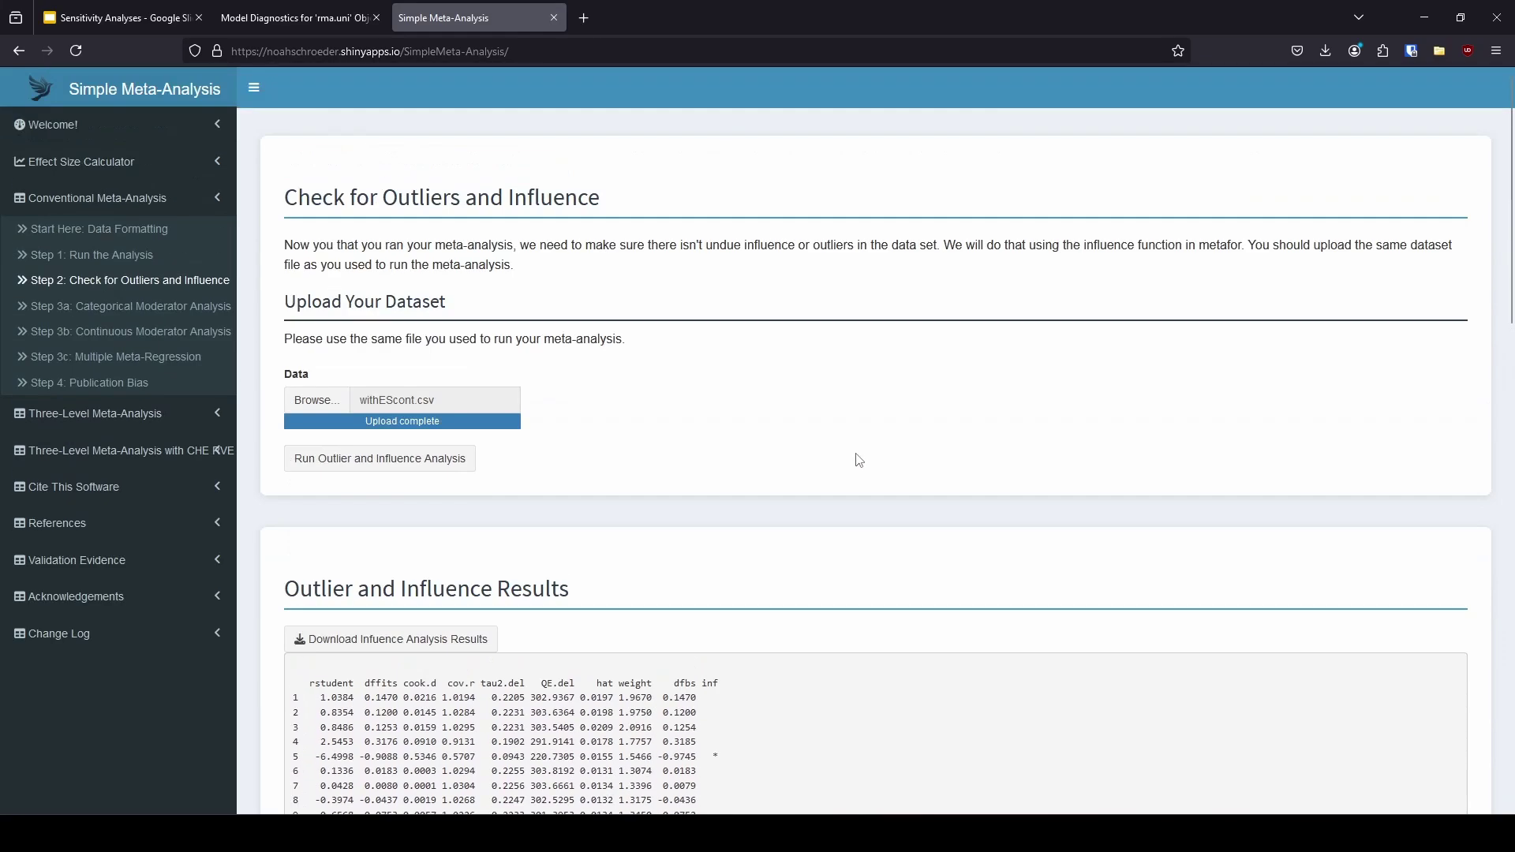
- Upload withEScont.csv in Step 4: Publication Bias and run the analyses to show the funnel plot
click(139, 391)
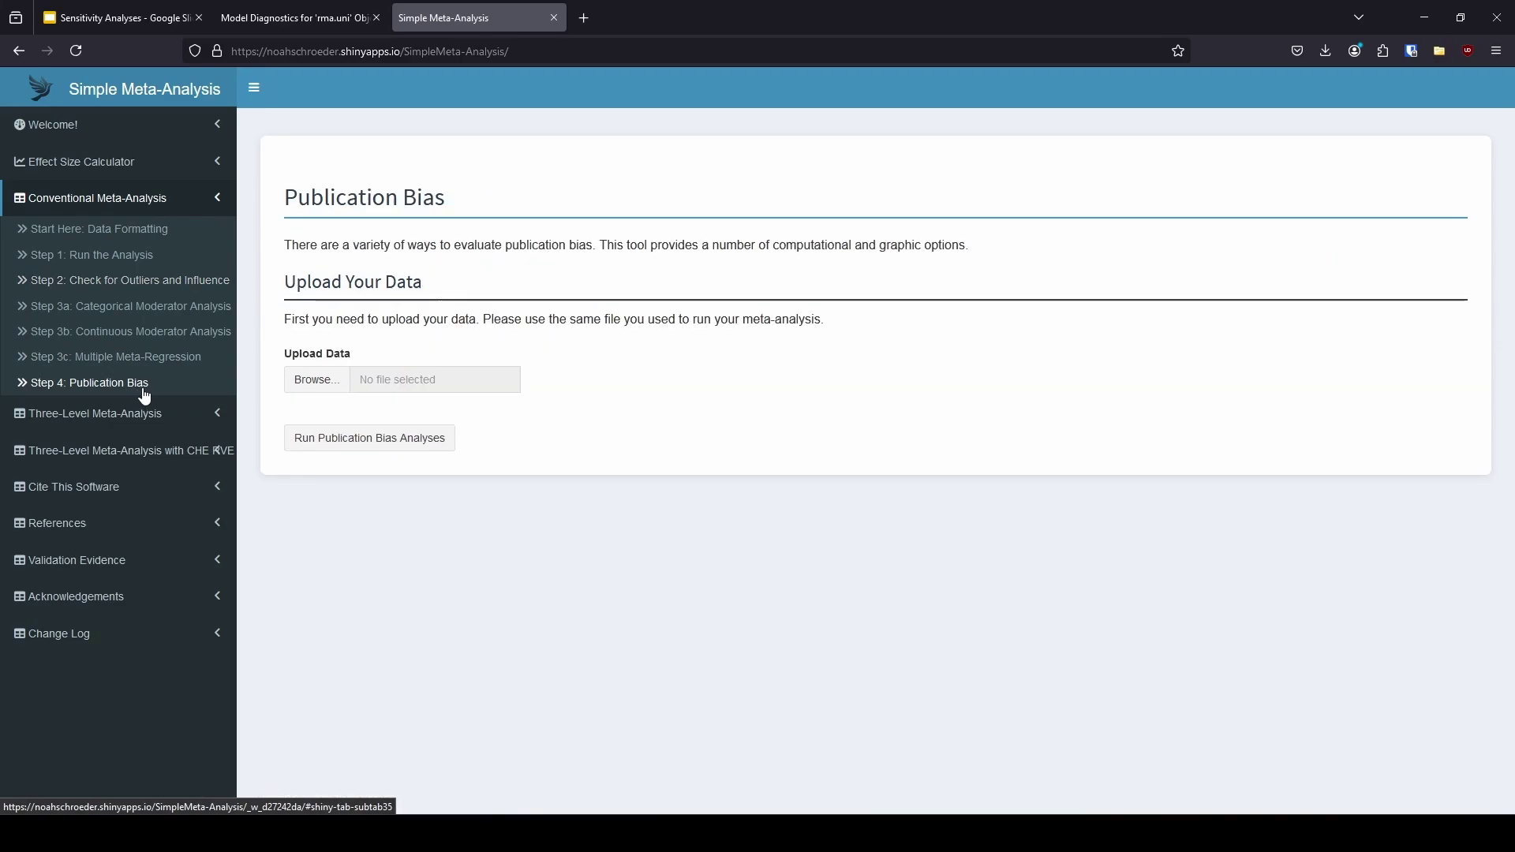
click(335, 385)
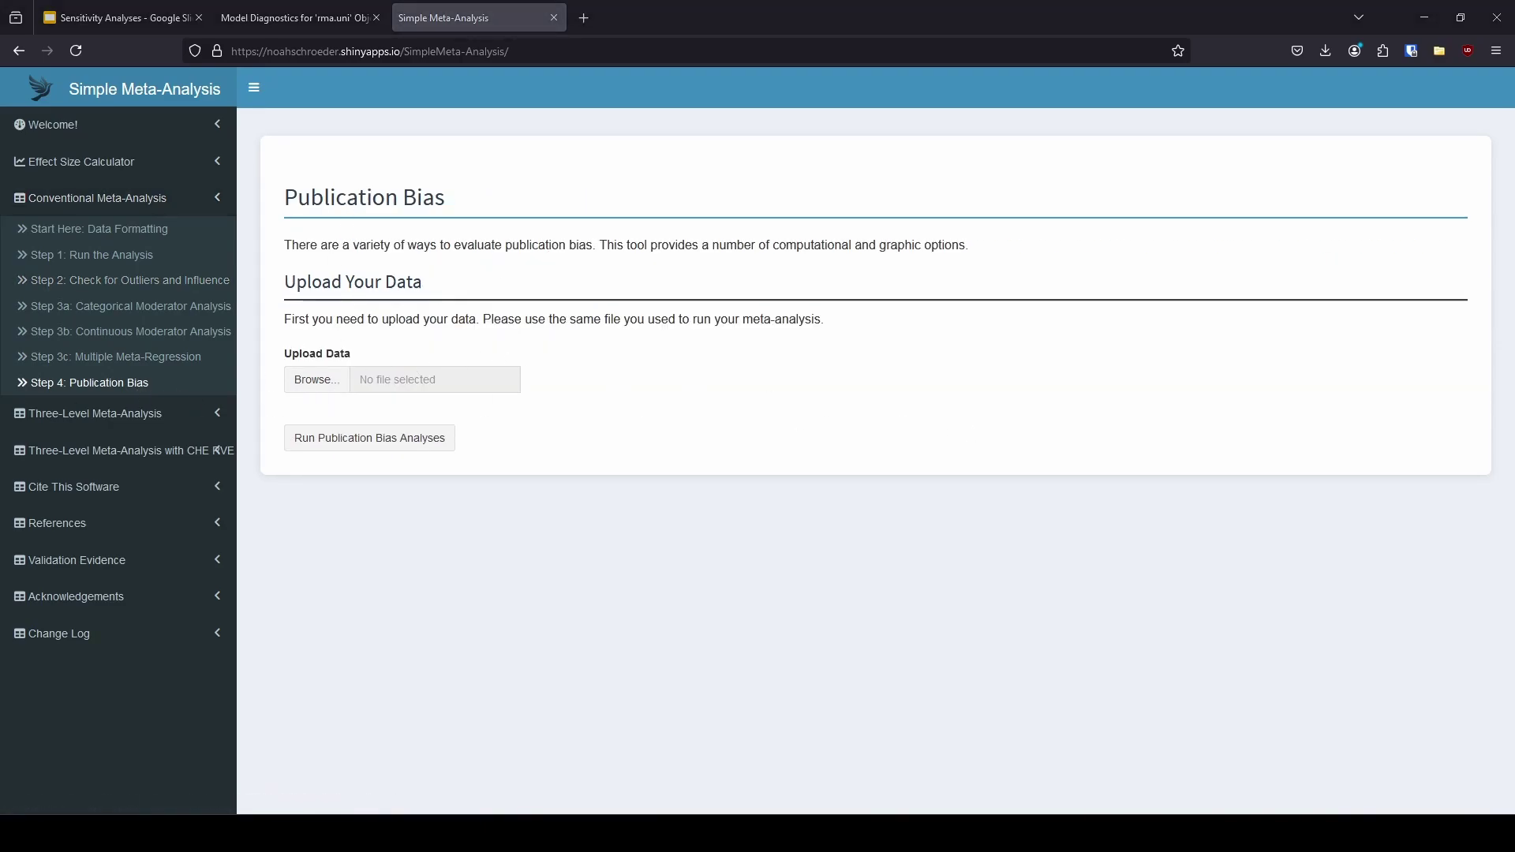
key(Return)
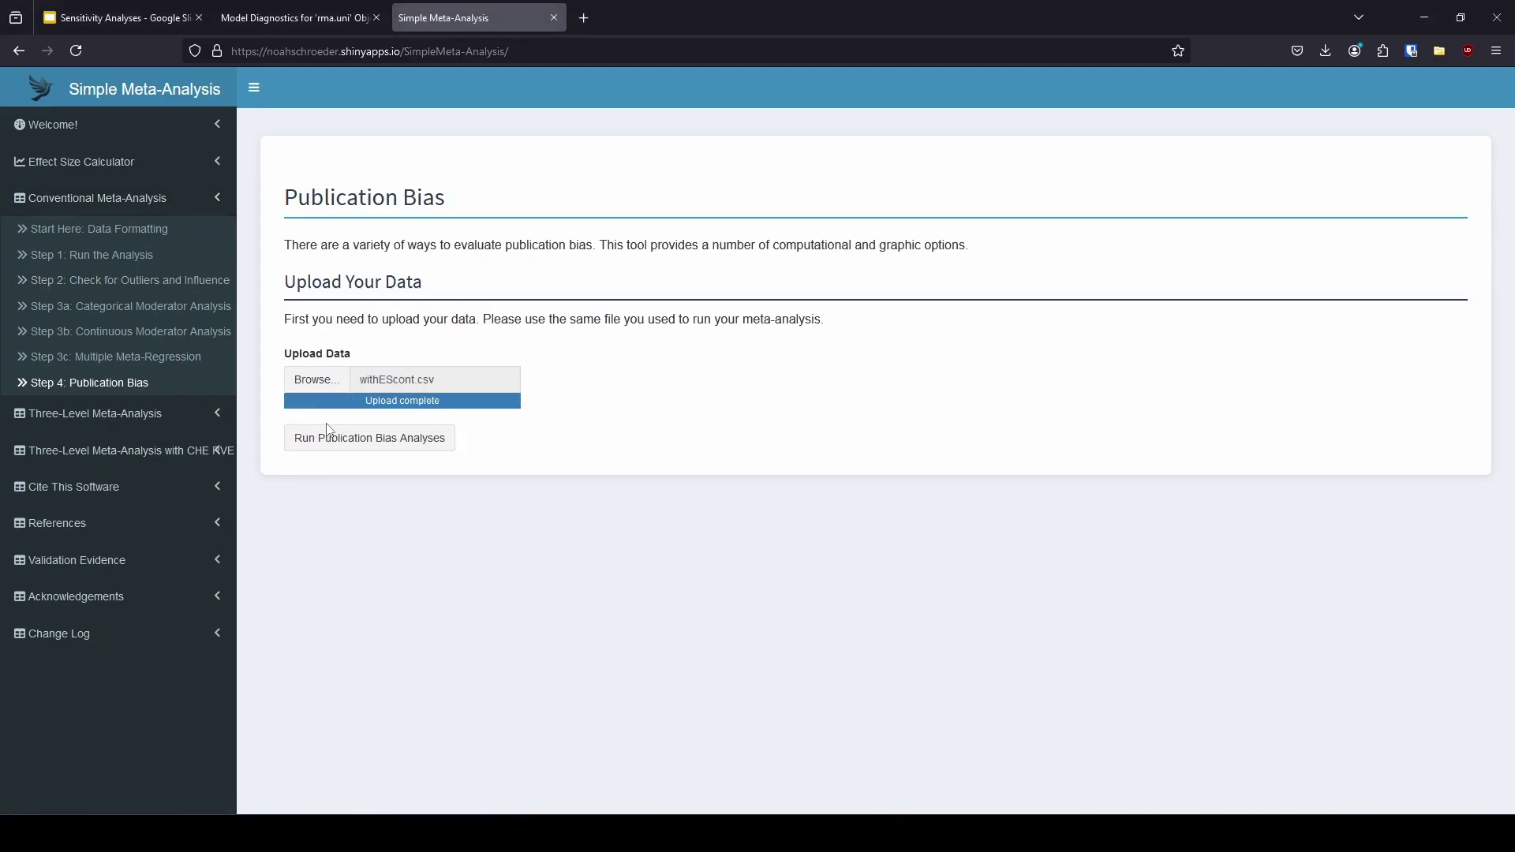
click(319, 439)
scroll(969, 378, down, 6)
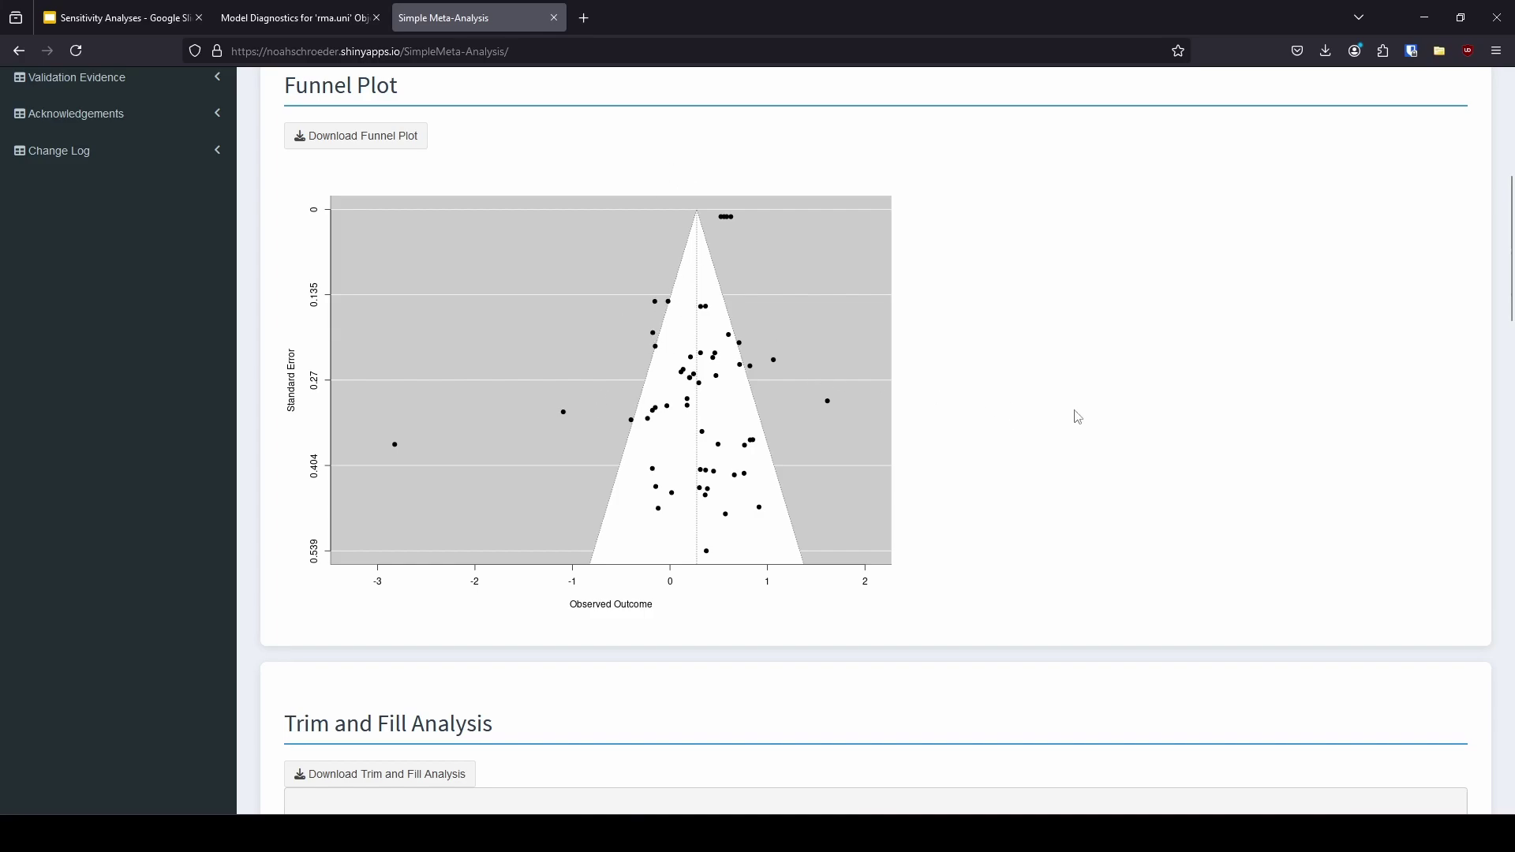
scroll(1075, 416, down, 6)
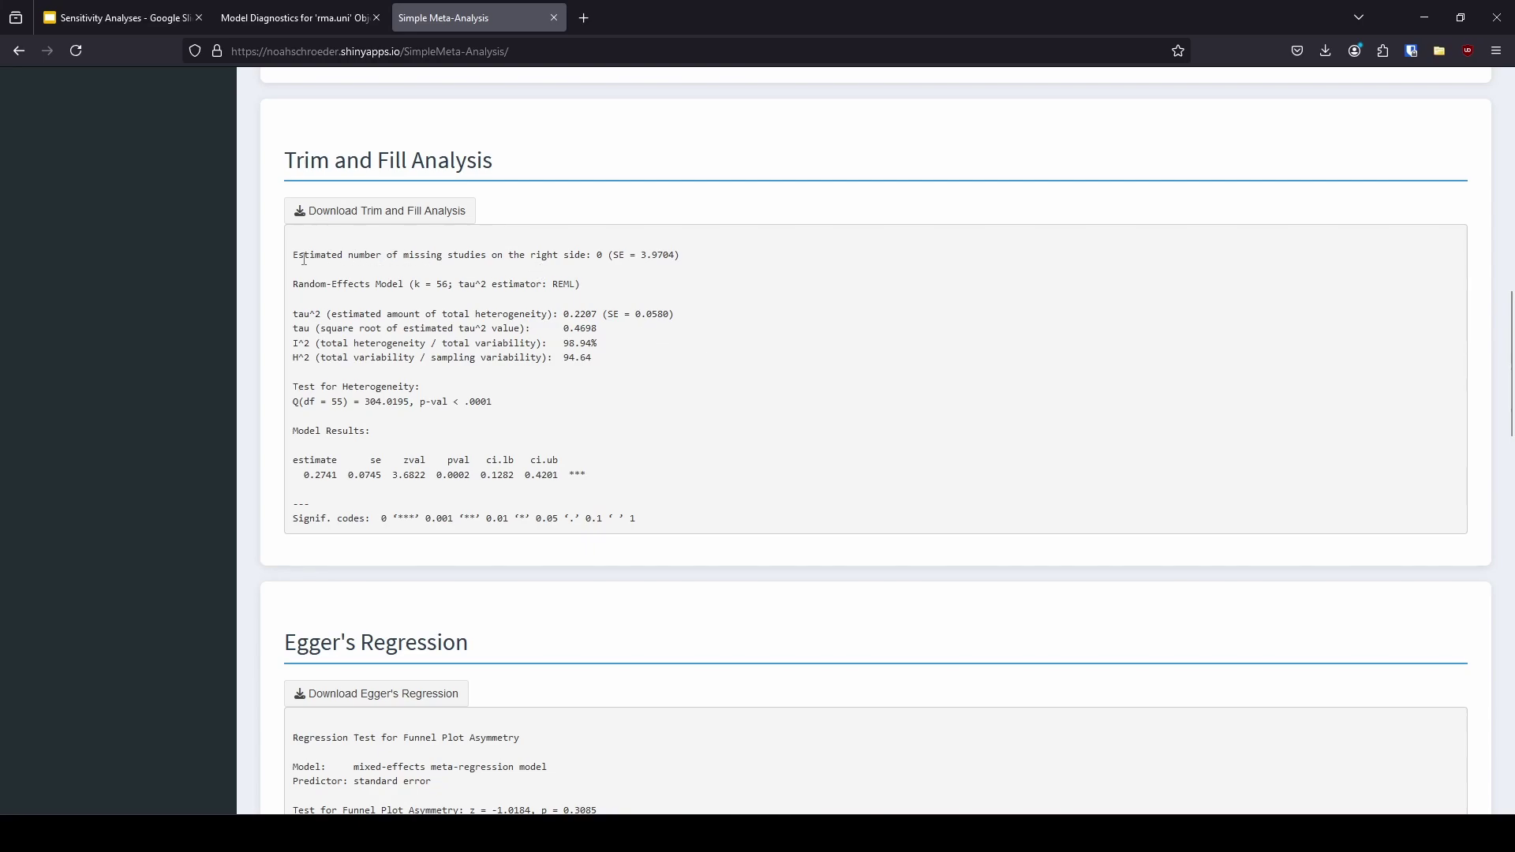
drag(300, 257, 587, 254)
click(599, 255)
double_click(598, 255)
drag(541, 255, 560, 260)
drag(304, 474, 351, 474)
click(603, 485)
scroll(762, 347, down, 4)
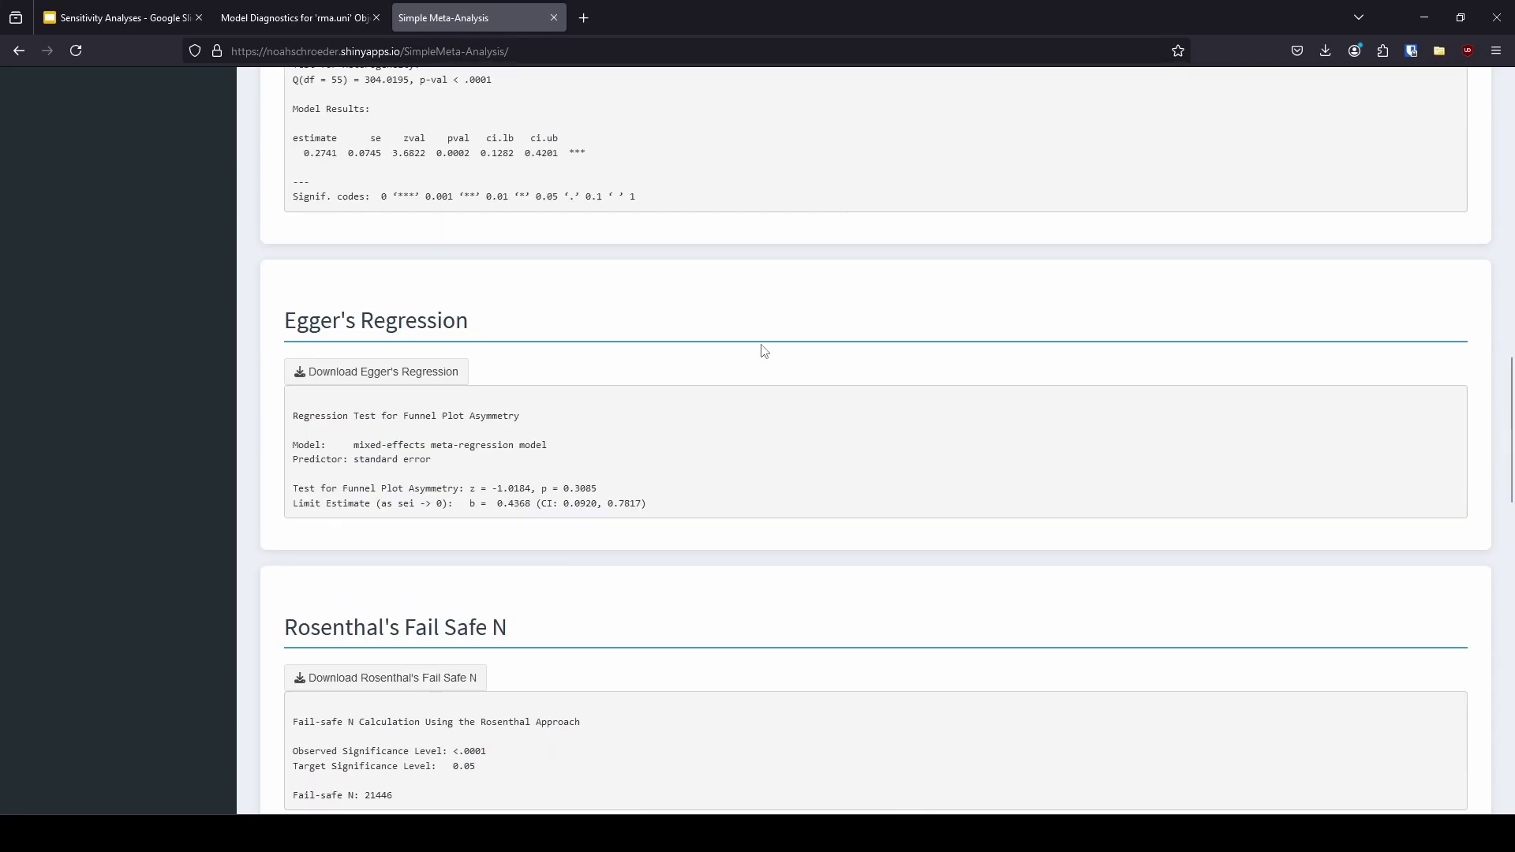
scroll(714, 415, down, 2)
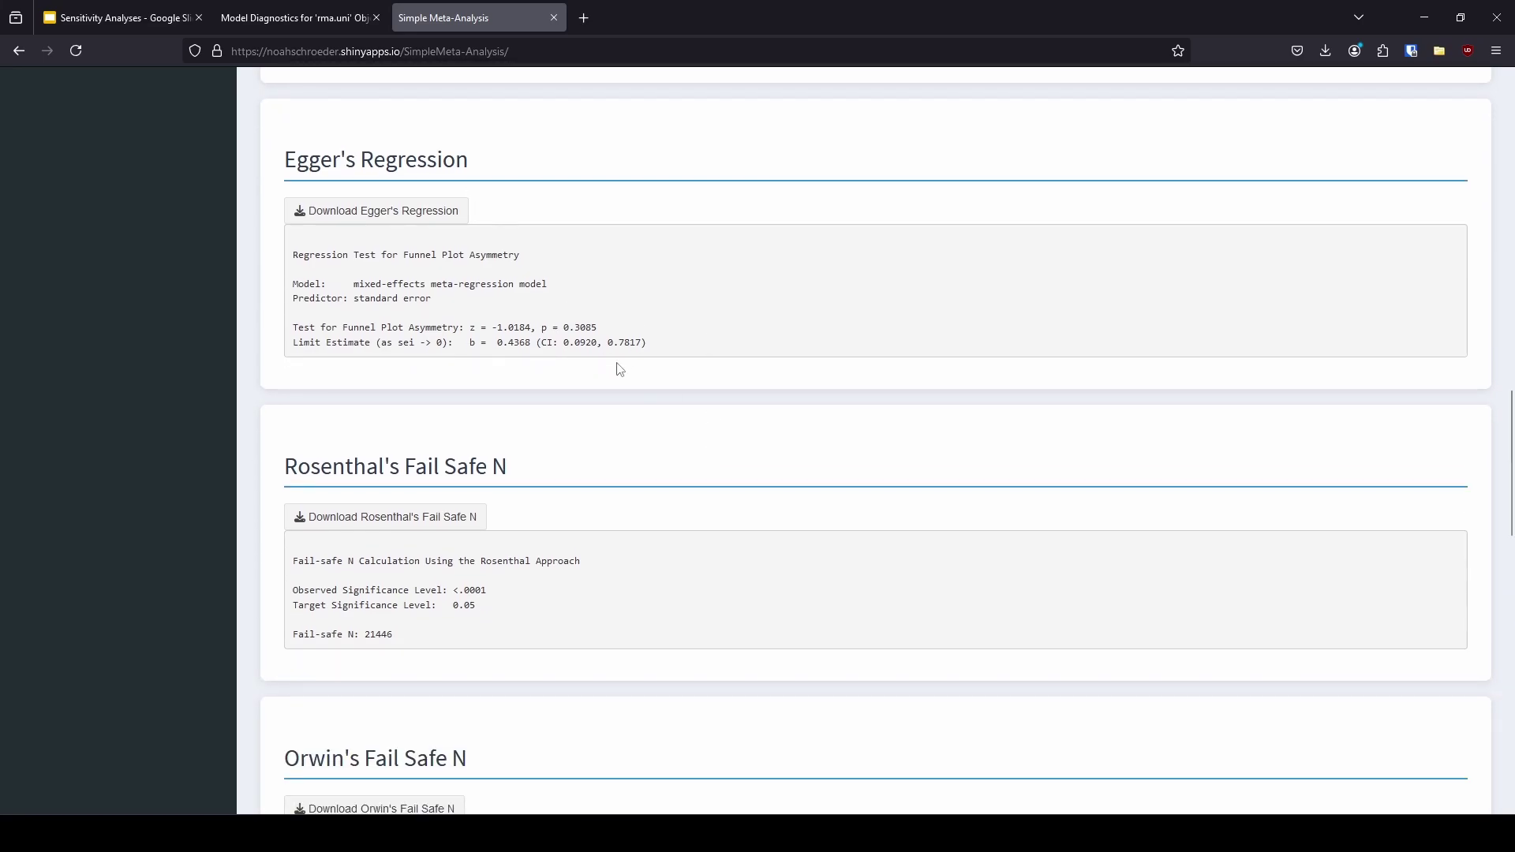
scroll(263, 430, down, 7)
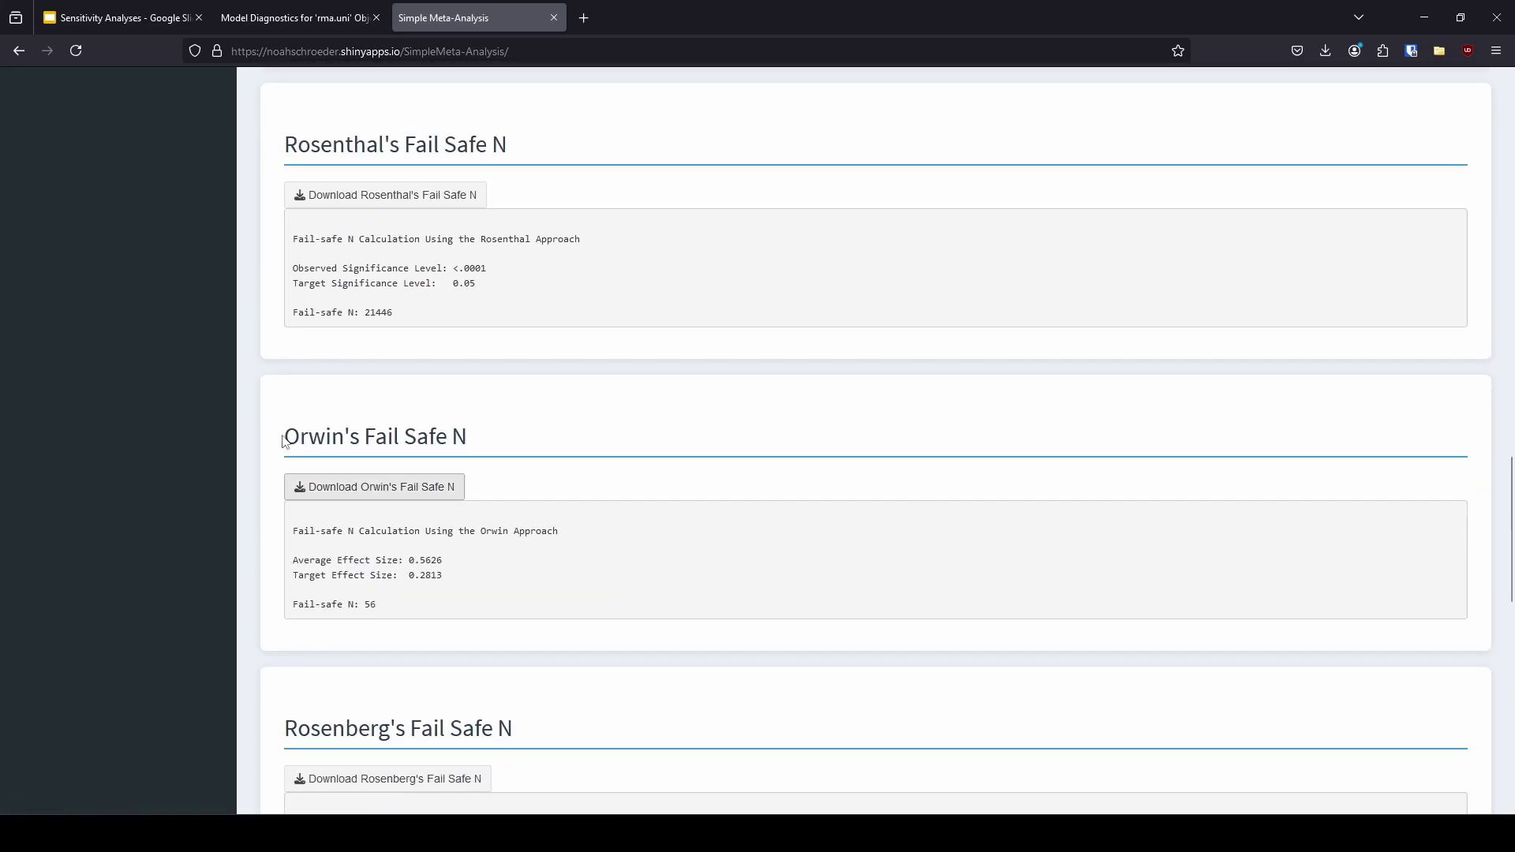
scroll(602, 565, up, 15)
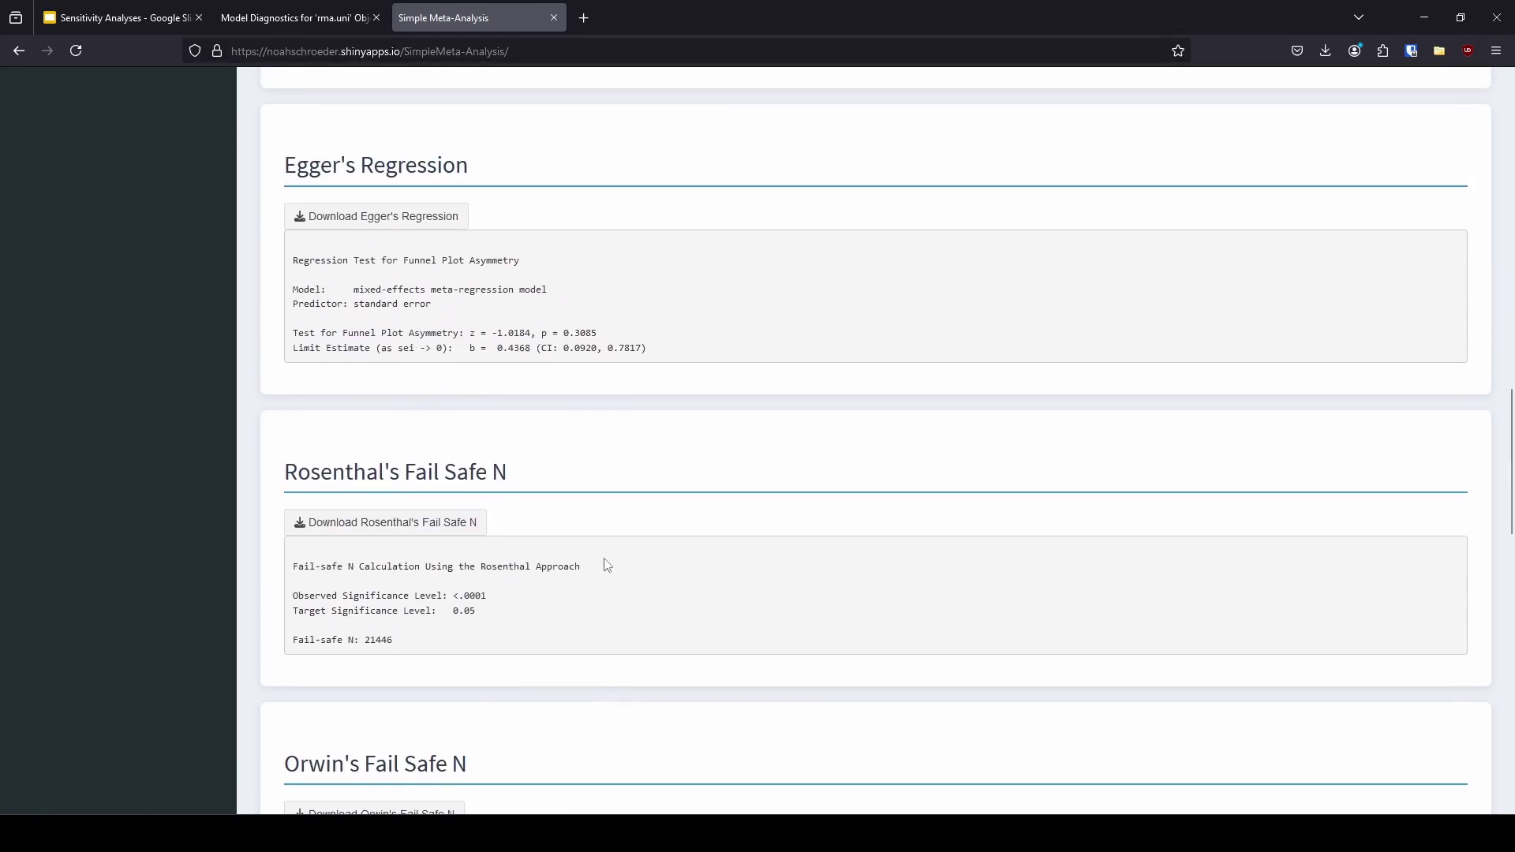
scroll(561, 424, up, 4)
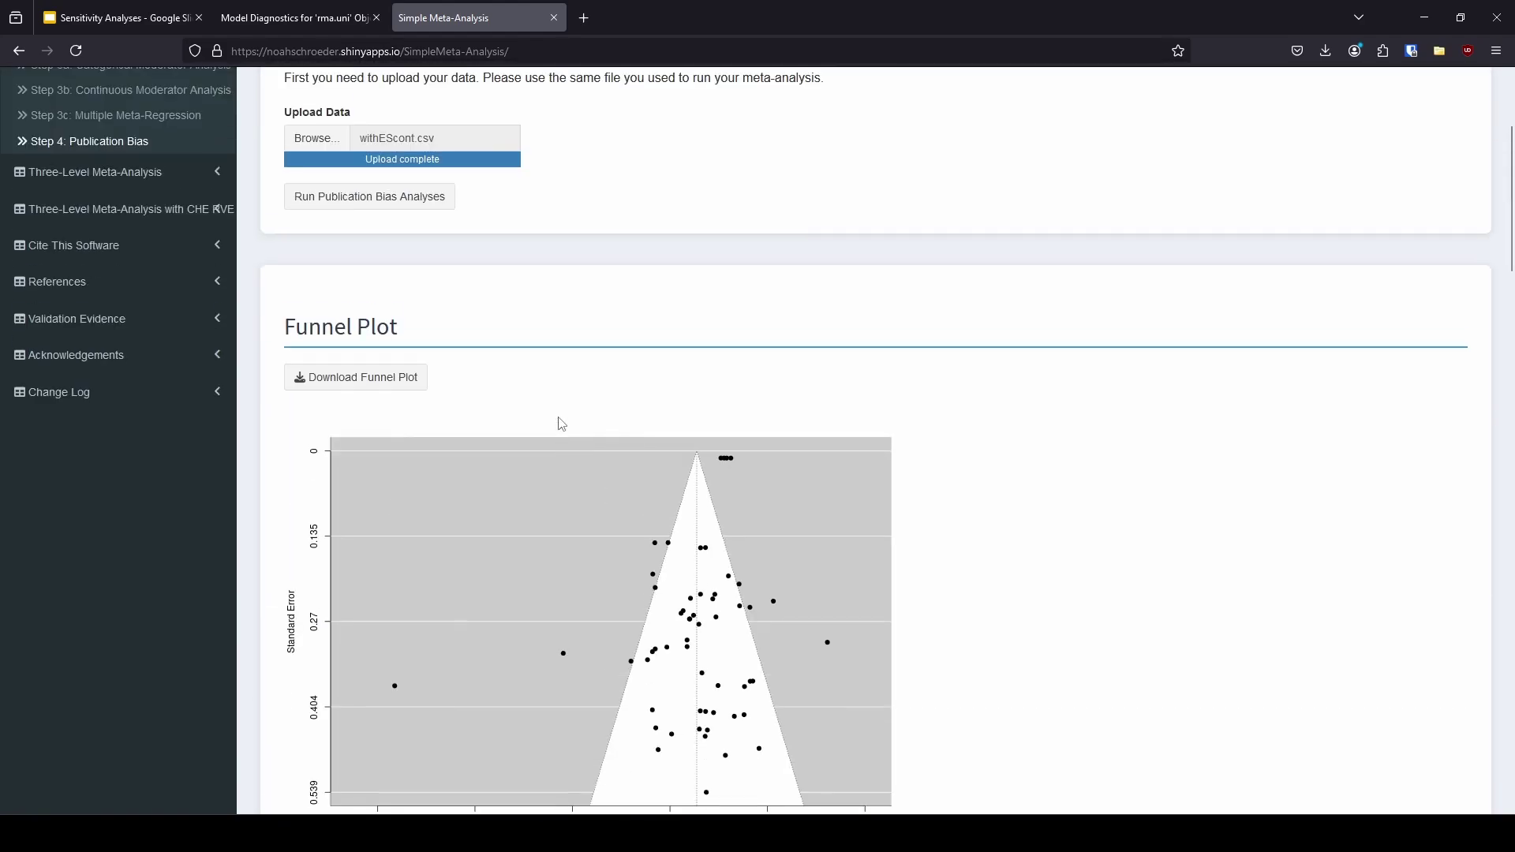
scroll(695, 383, up, 3)
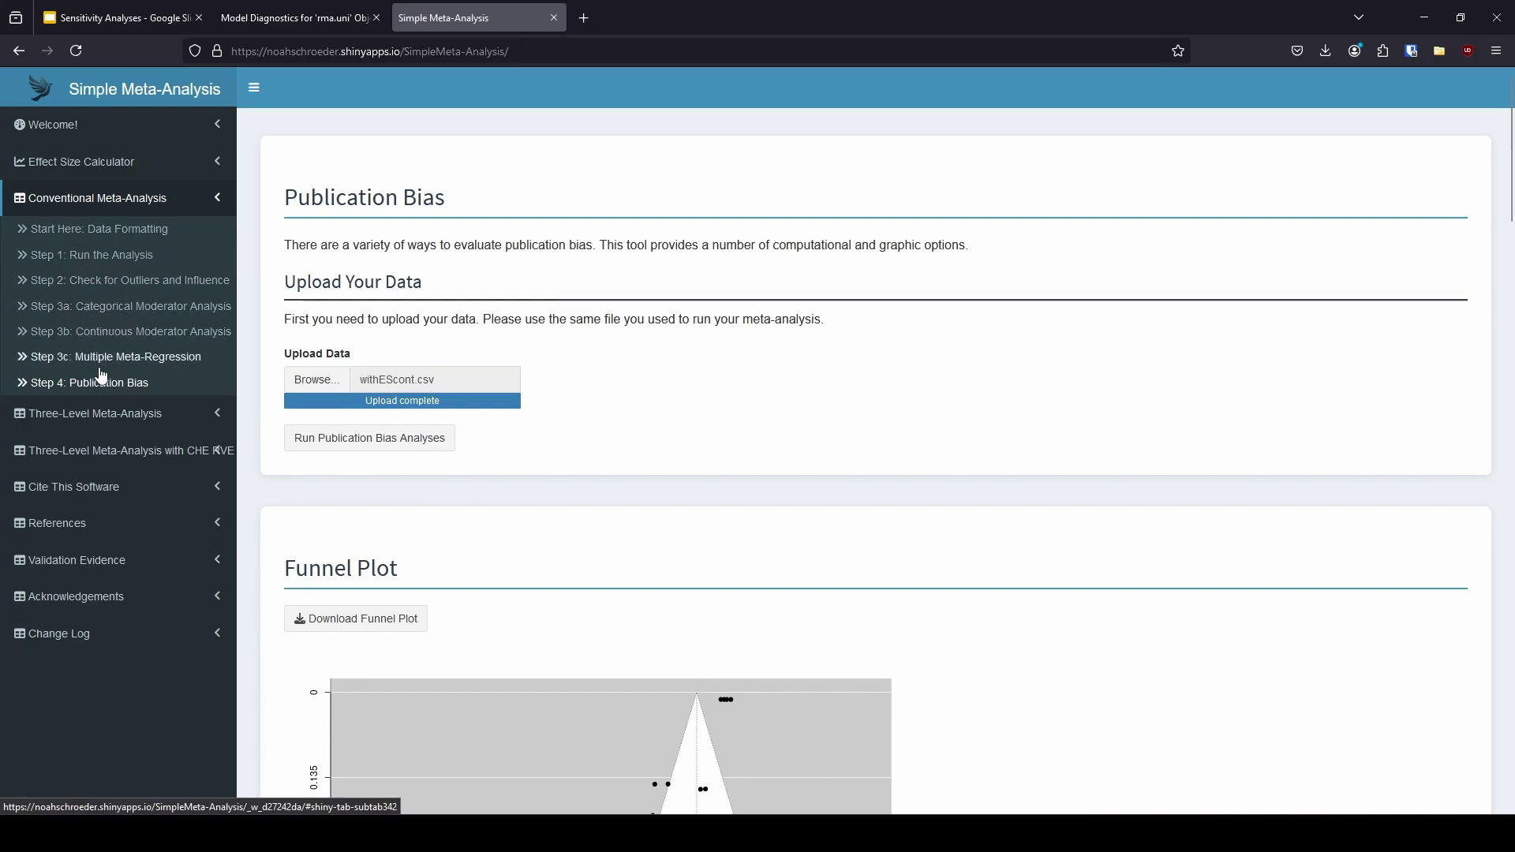
click(95, 280)
scroll(805, 607, down, 3)
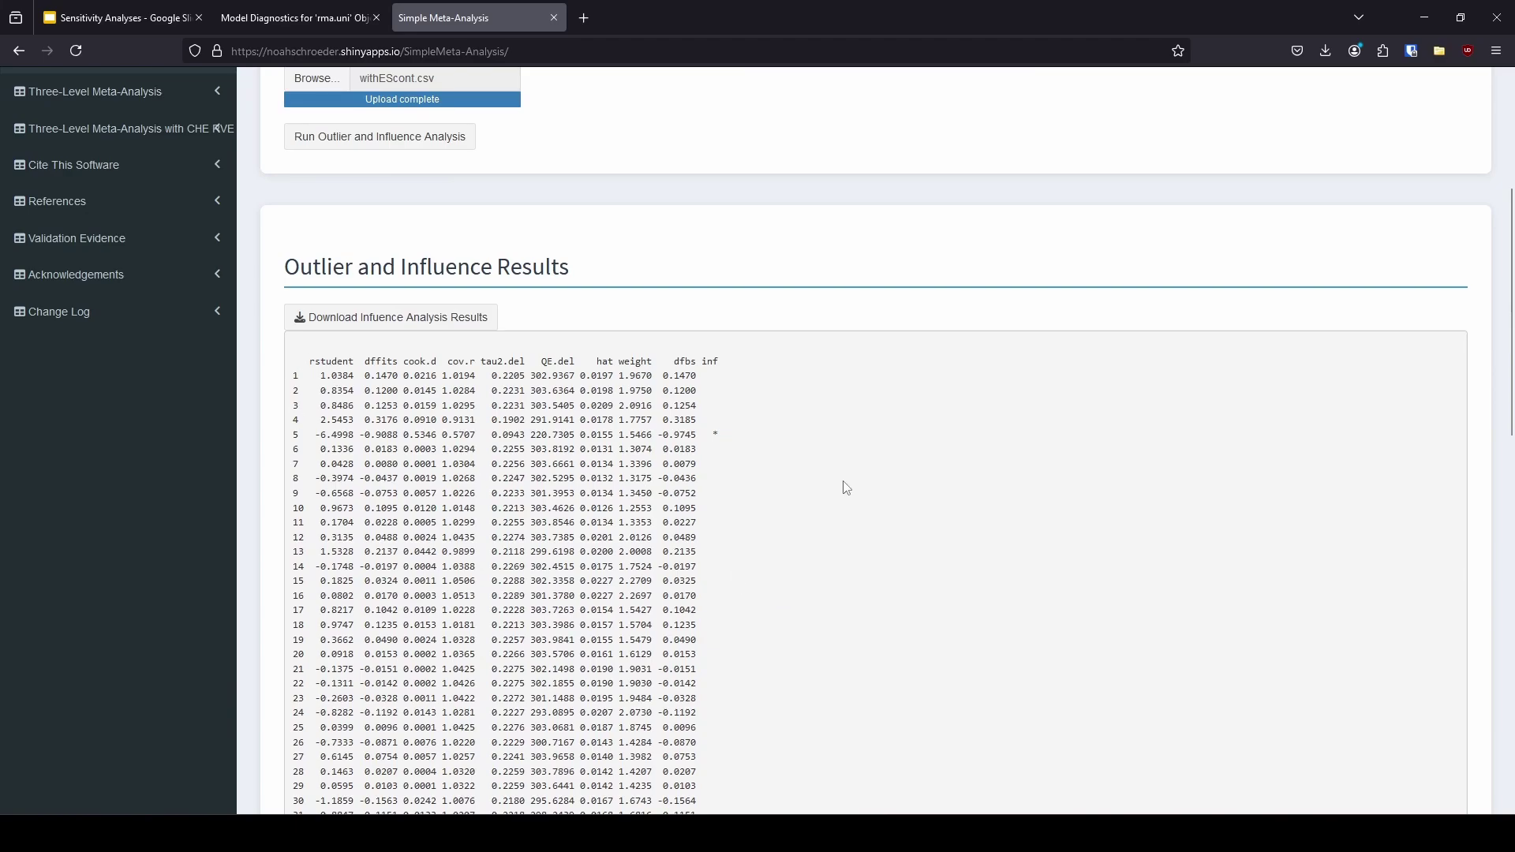
scroll(840, 485, up, 2)
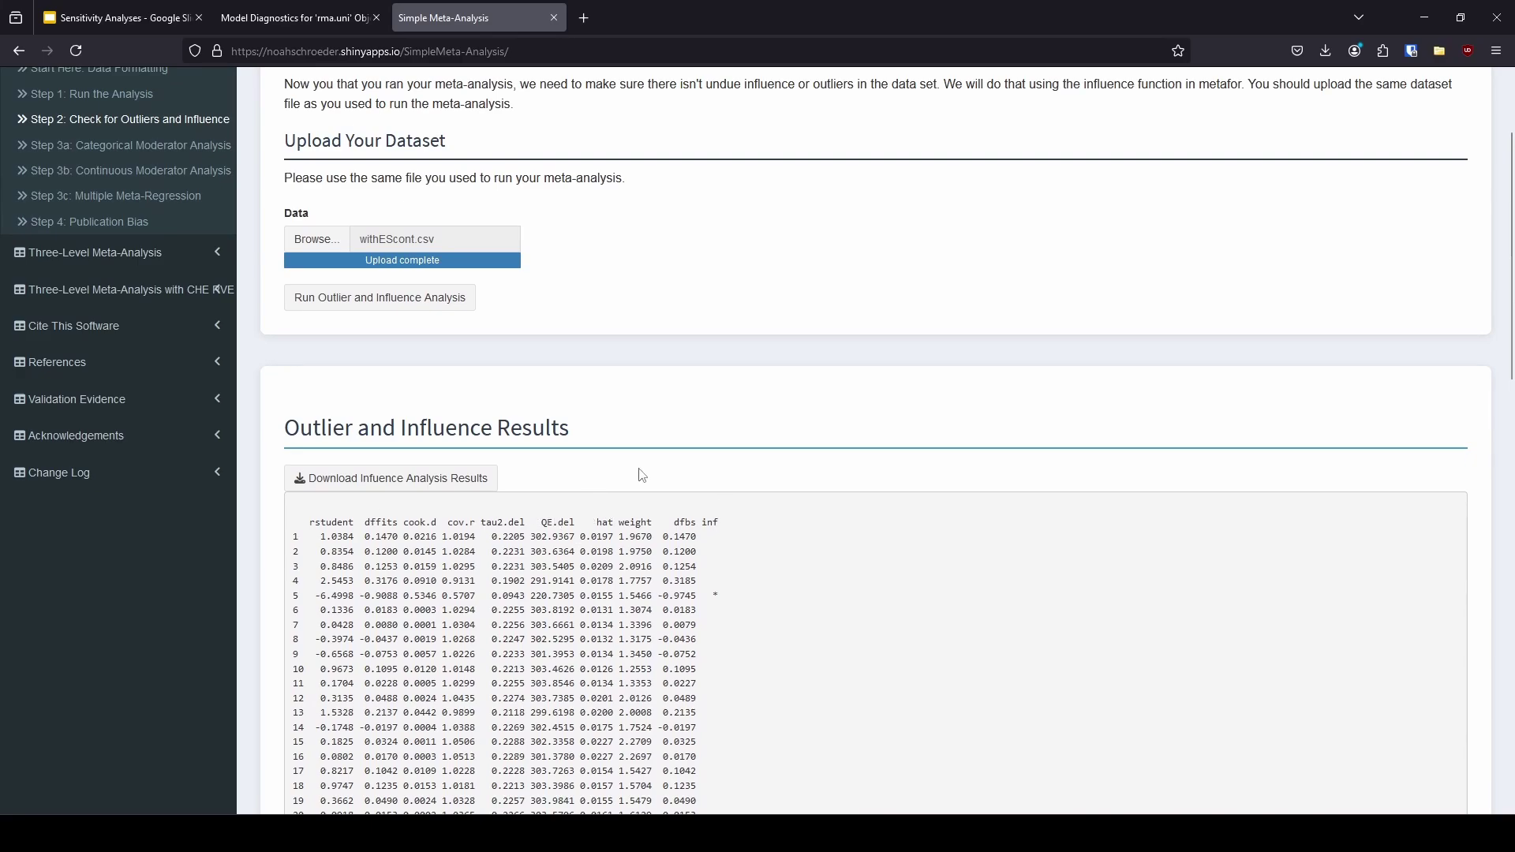
scroll(649, 465, up, 1)
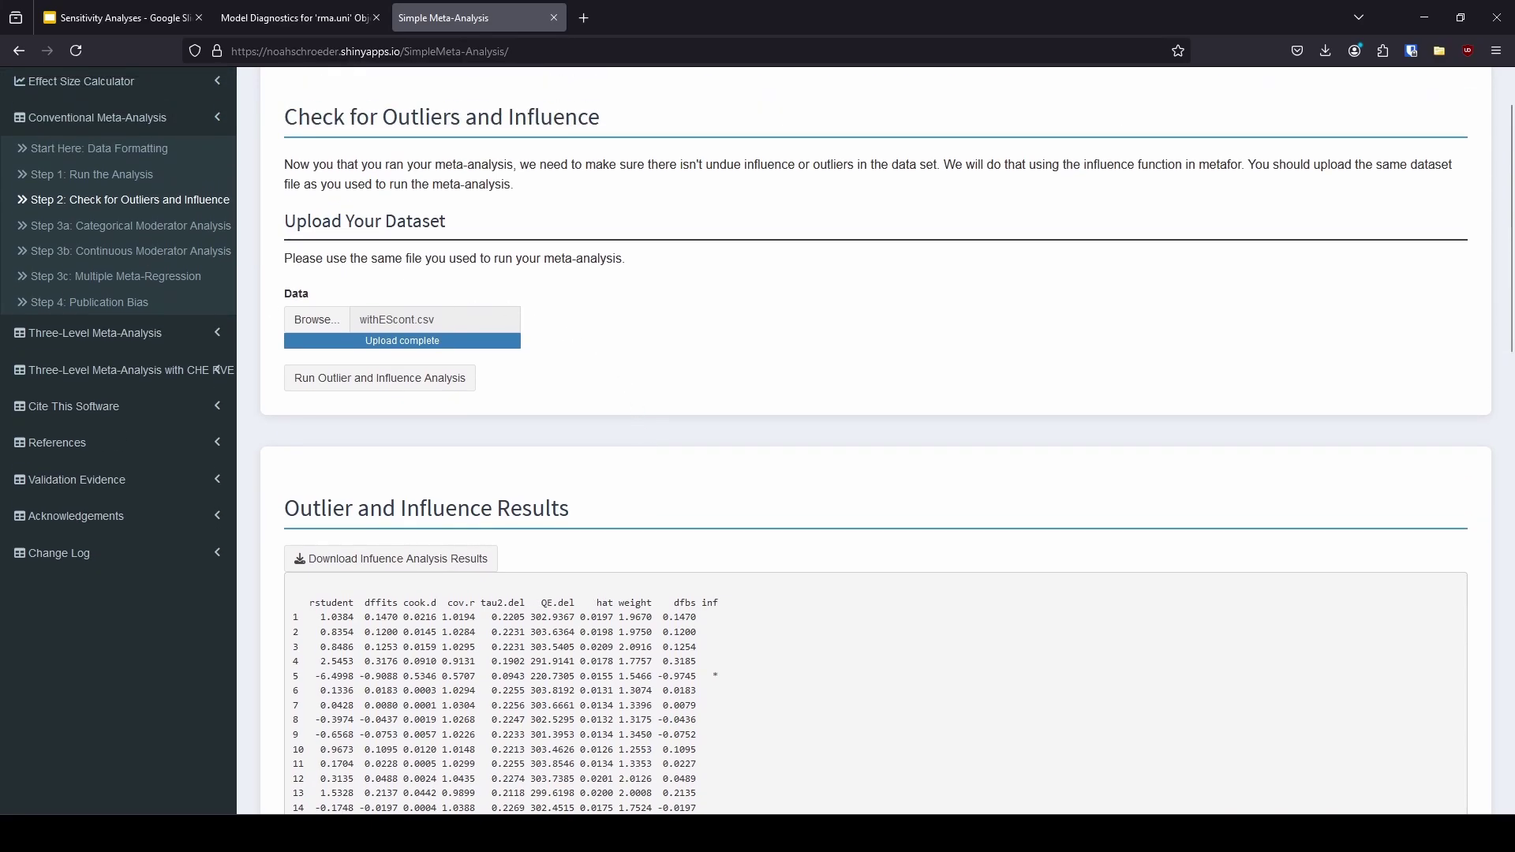
click(108, 311)
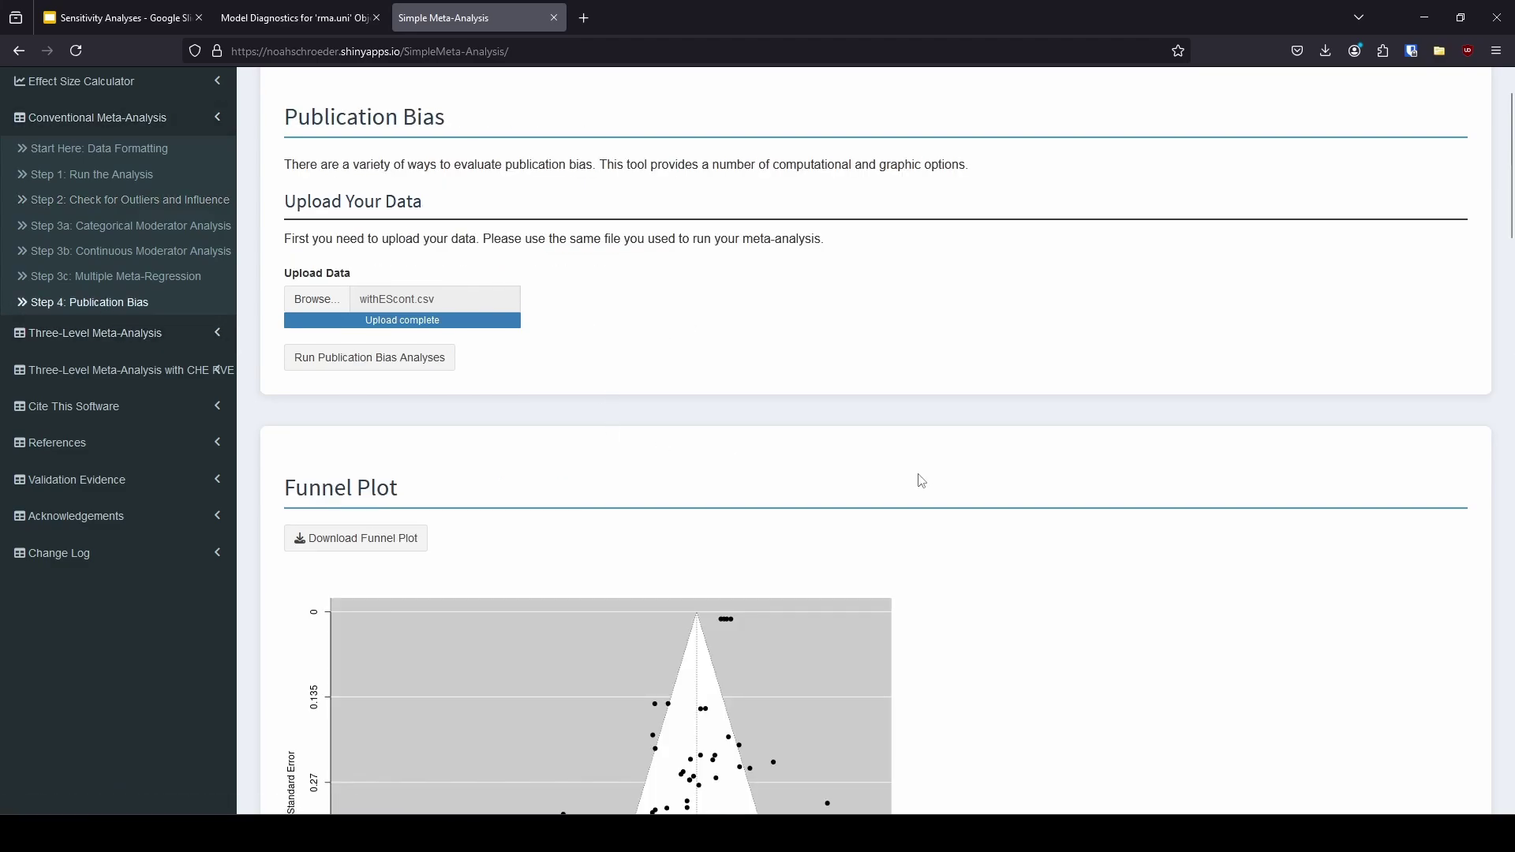
scroll(923, 478, down, 4)
scroll(931, 481, down, 5)
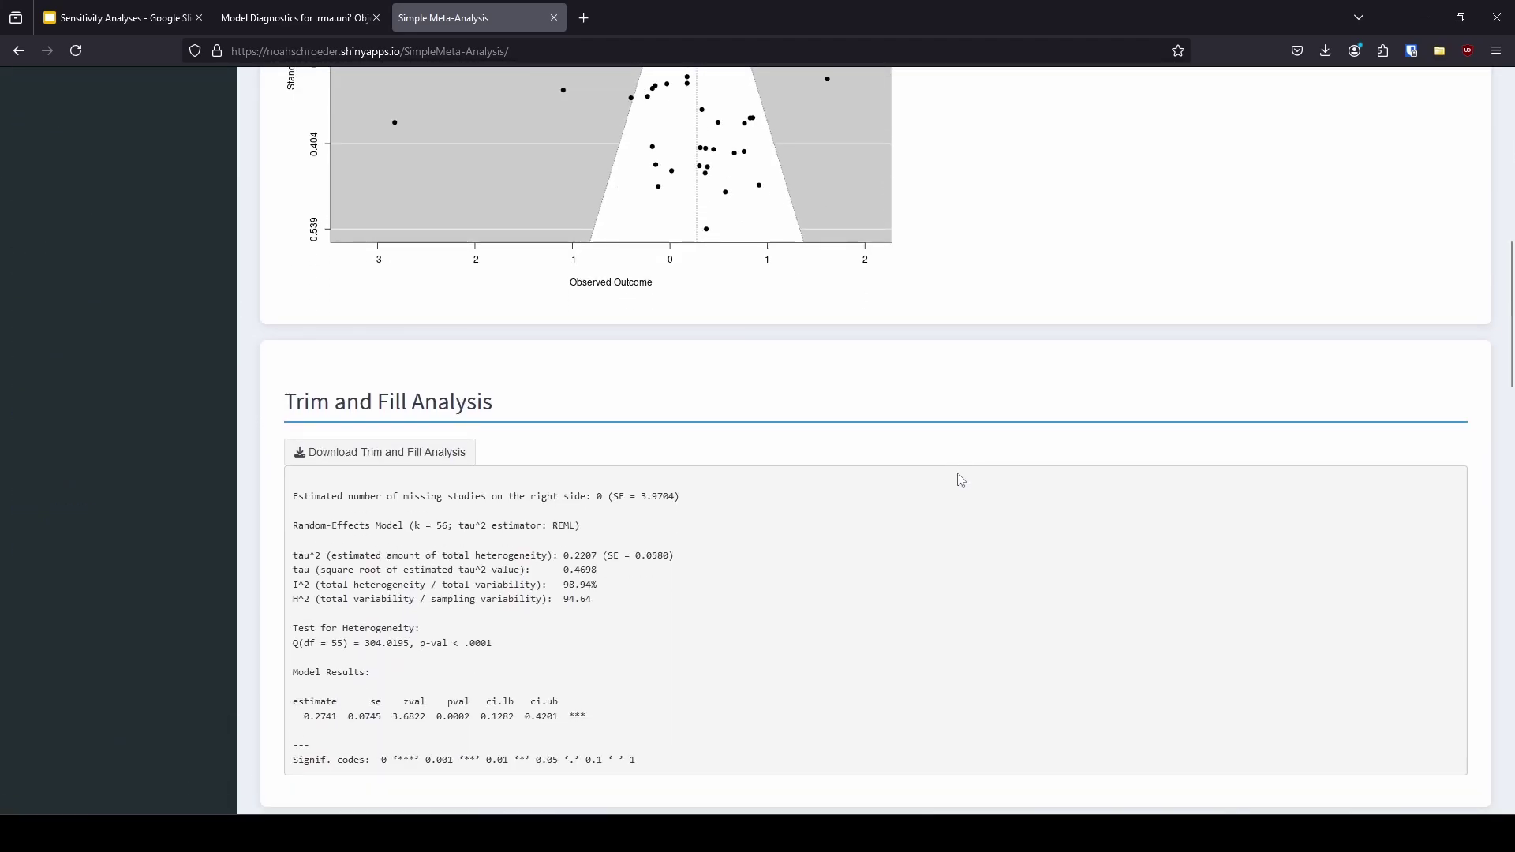
scroll(938, 529, up, 9)
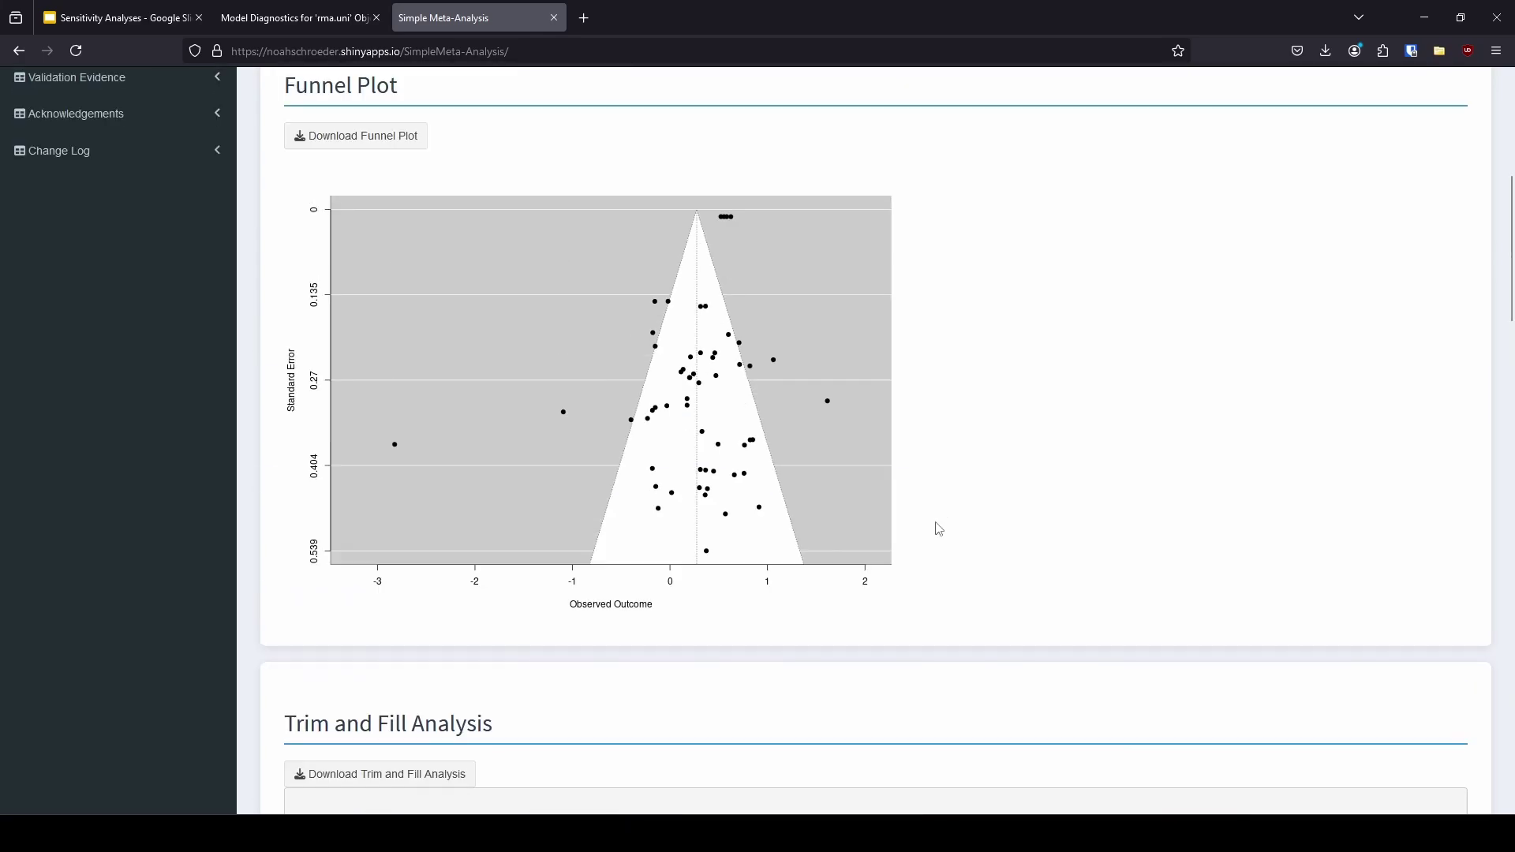
scroll(938, 529, up, 1)
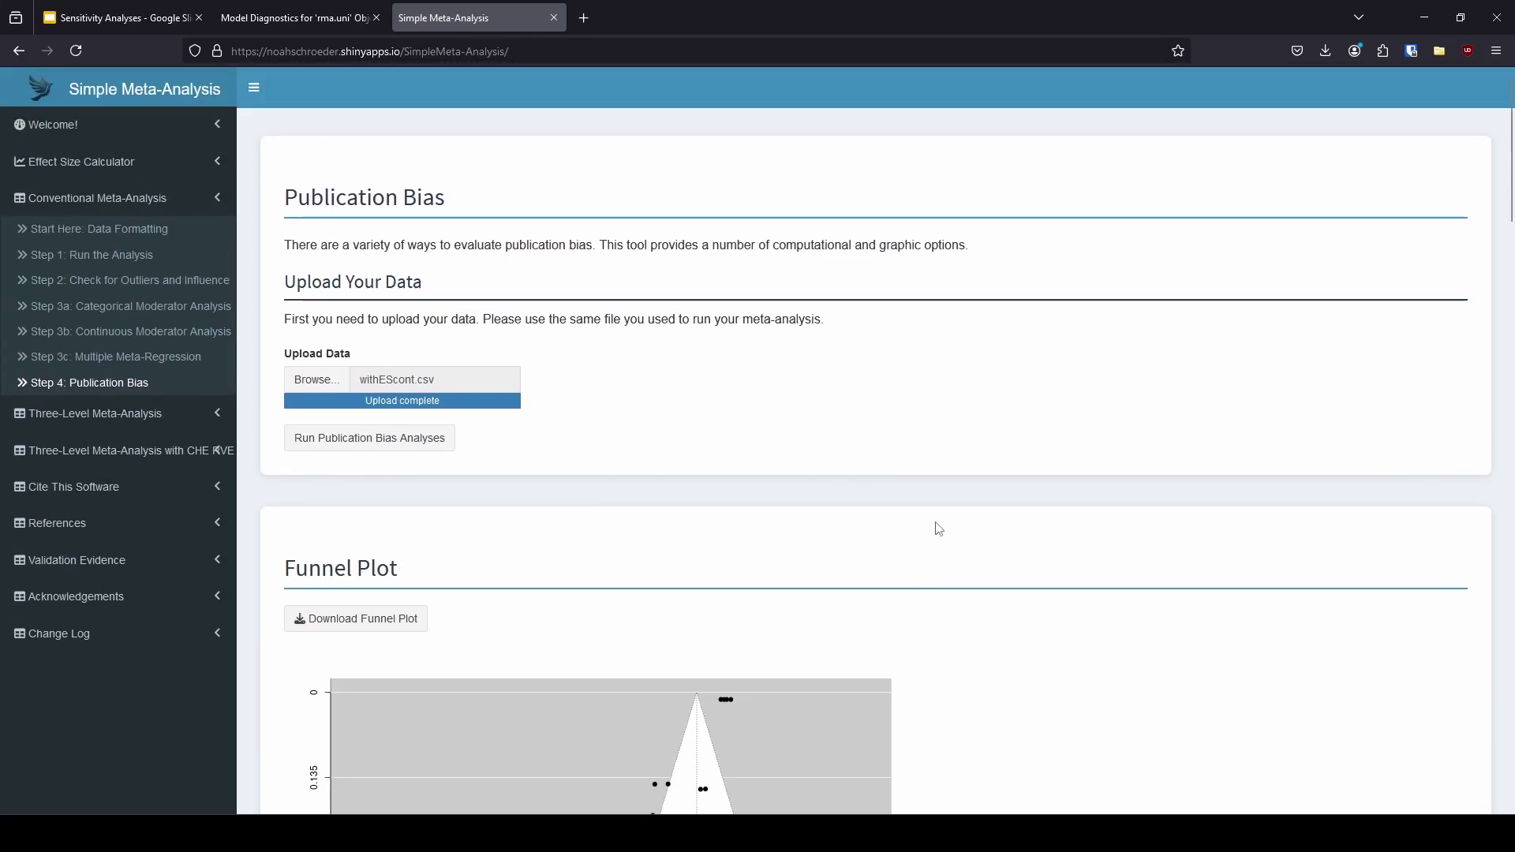